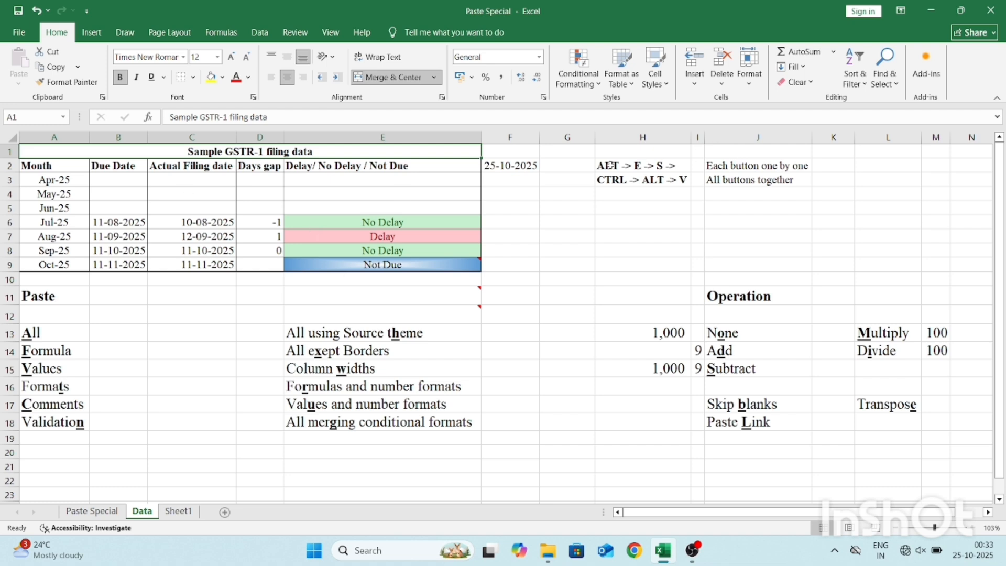
Copy cell H3 and view the Paste Special options for cell H5, closing them without pasting.
{"action": "left_click", "coordinate": [436, 208]}
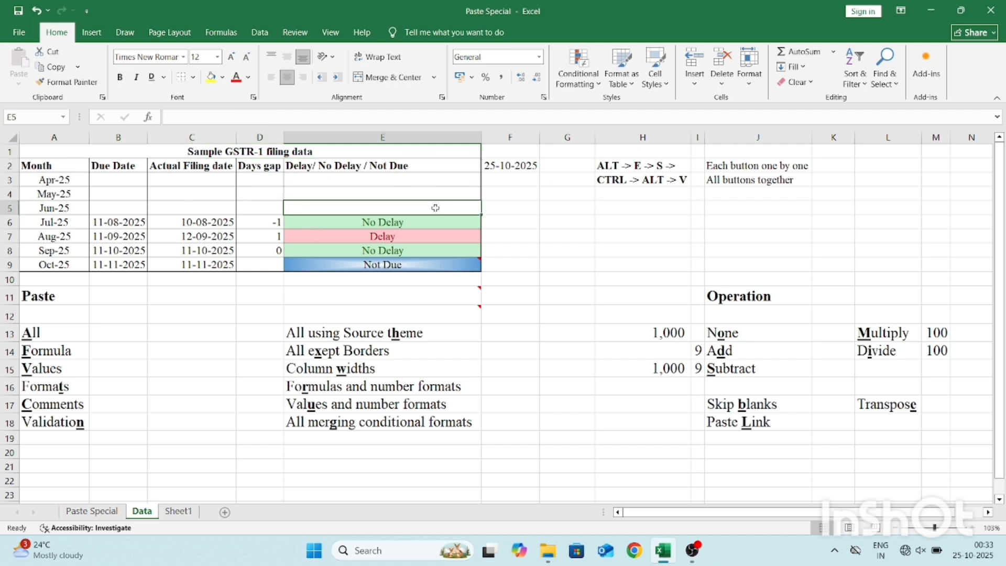
{"action": "key", "text": "Up"}
{"action": "key", "text": "Right"}
{"action": "key", "text": "Right"}
{"action": "key", "text": "Right"}
{"action": "key", "text": "Up"}
{"action": "key", "text": "ctrl+c"}
{"action": "key", "text": "Down"}
{"action": "key", "text": "Down"}
{"action": "key", "text": "alt+e"}
{"action": "key", "text": "s"}
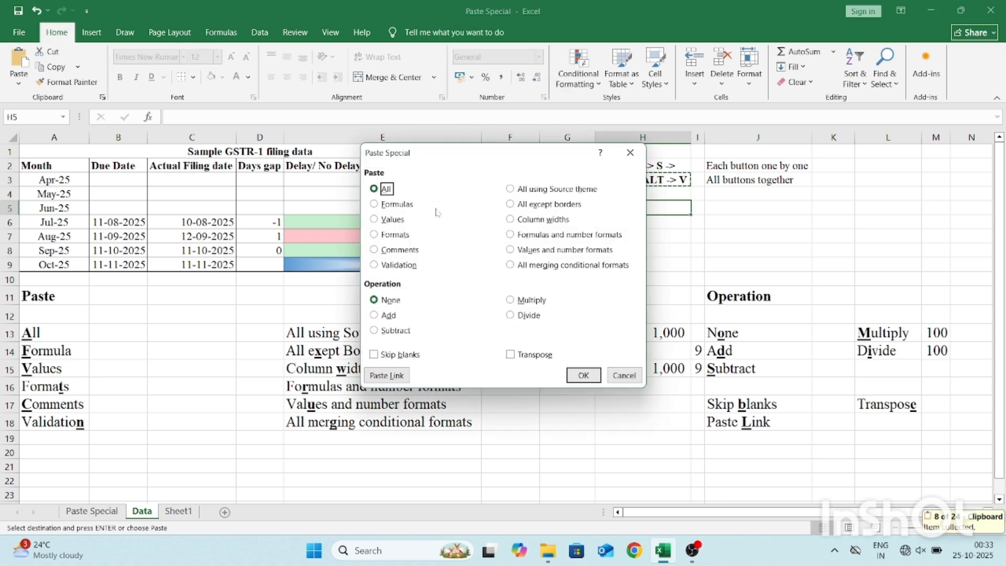
{"action": "key", "text": "Escape"}
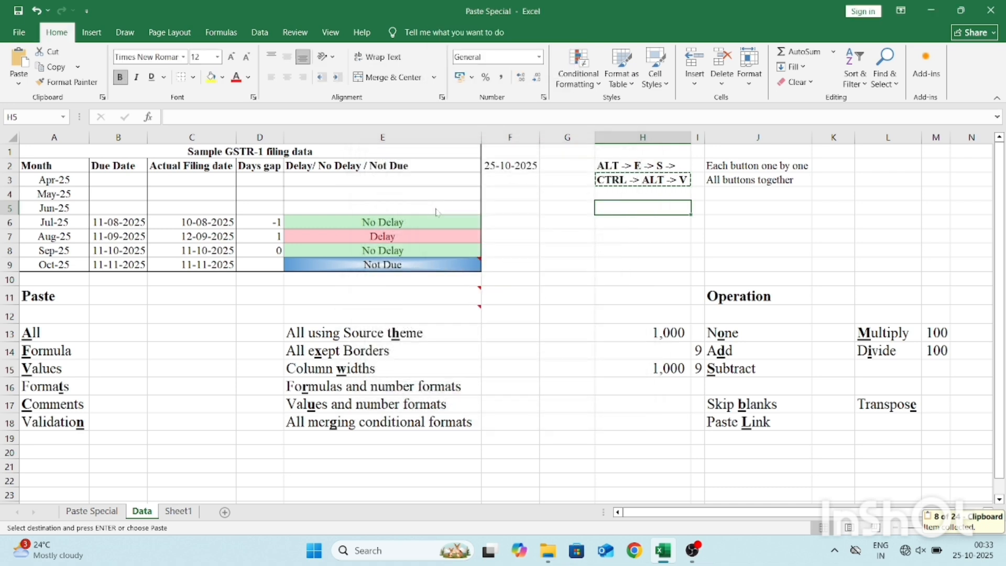
Review the Paste Special options for H5 two more times without pasting, and clear the copy selection.
{"action": "key", "text": "alt+e"}
{"action": "key", "text": "s"}
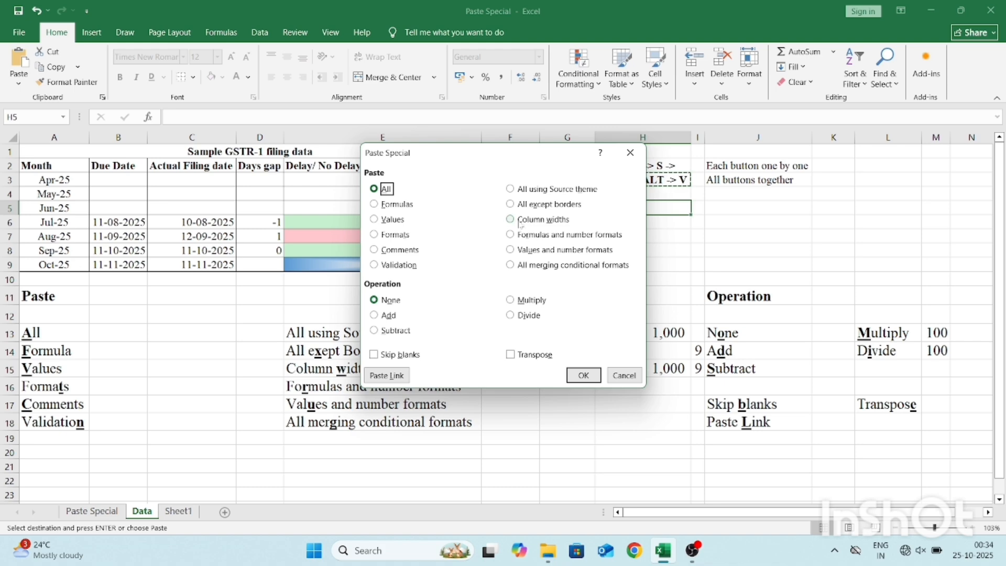
{"action": "key", "text": "Escape"}
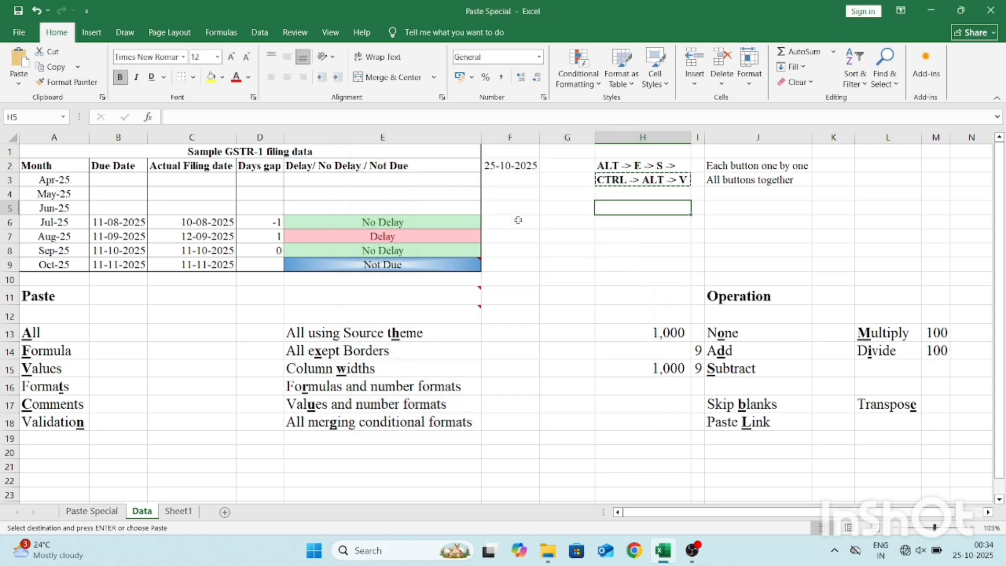
{"action": "key", "text": "ctrl+alt+v"}
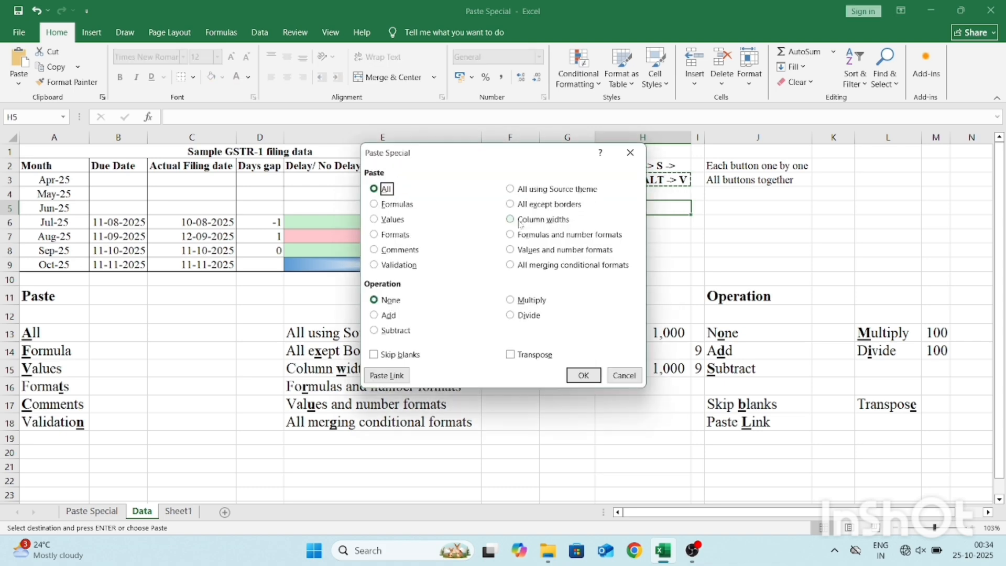
{"action": "key", "text": "Escape"}
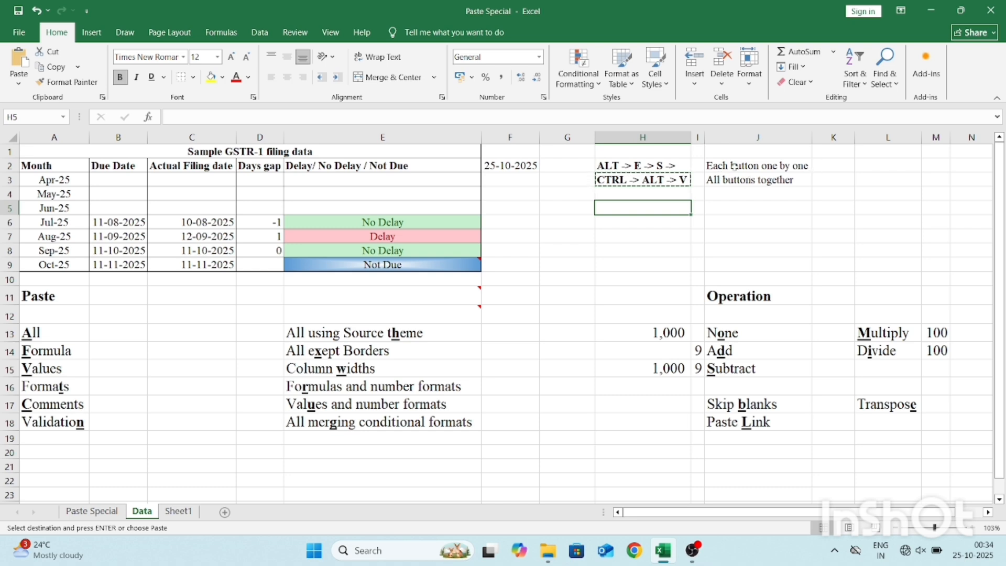
{"action": "key", "text": "Escape"}
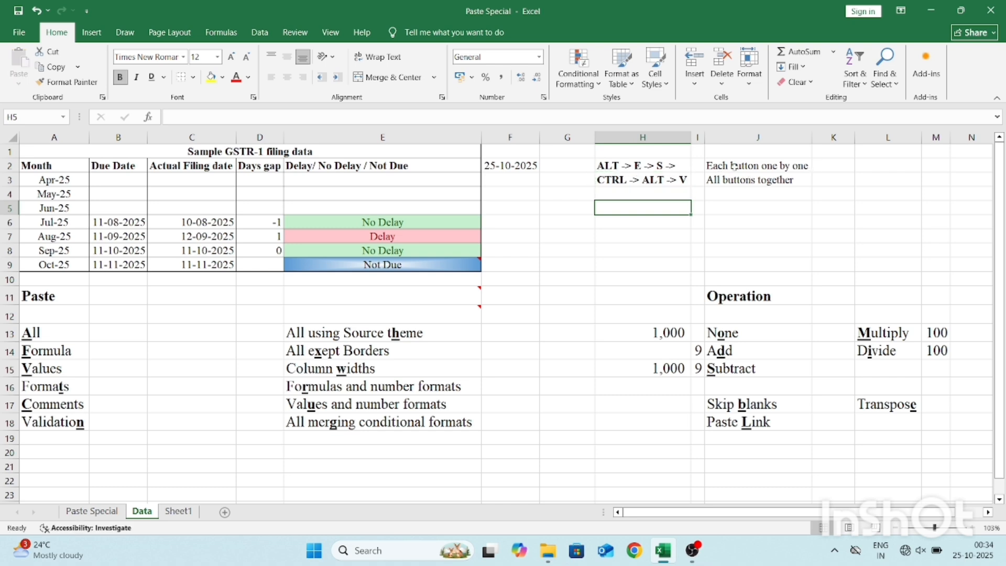
Copy the "All" label in A13 and paste it into B13 using Paste Special with the All option.
{"action": "left_click", "coordinate": [118, 336]}
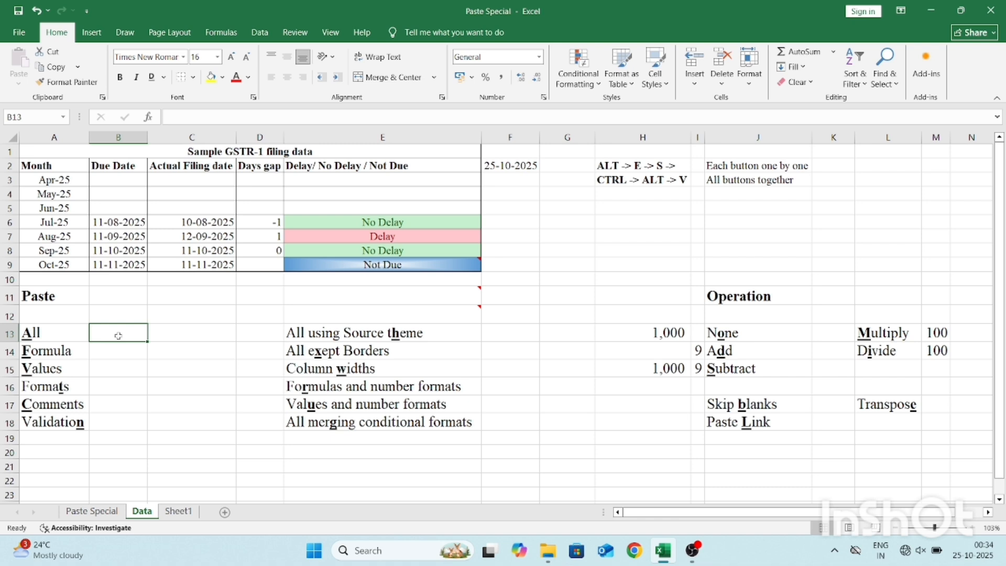
{"action": "key", "text": "Left"}
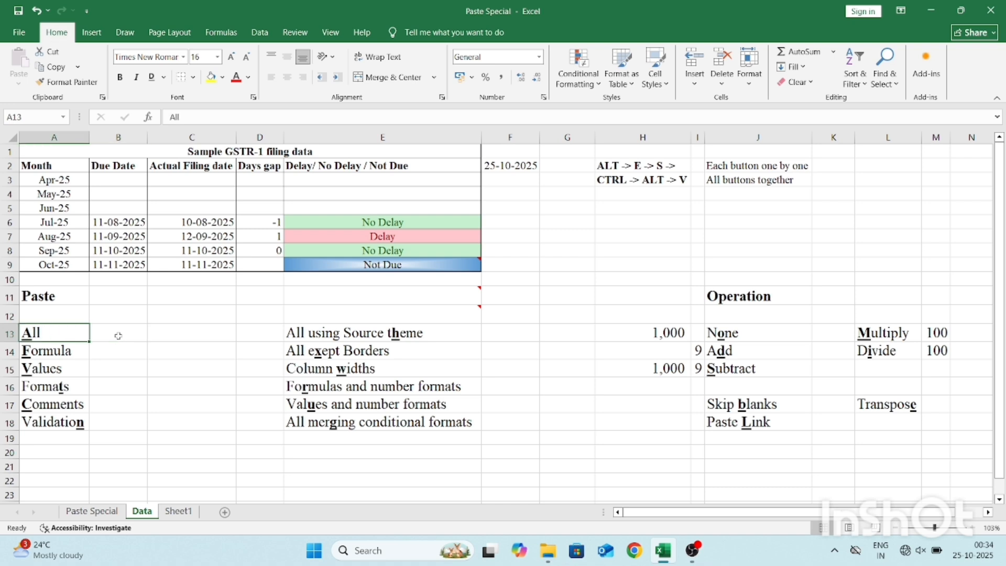
{"action": "key", "text": "ctrl+c"}
{"action": "key", "text": "Right"}
{"action": "key", "text": "ctrl+alt+v"}
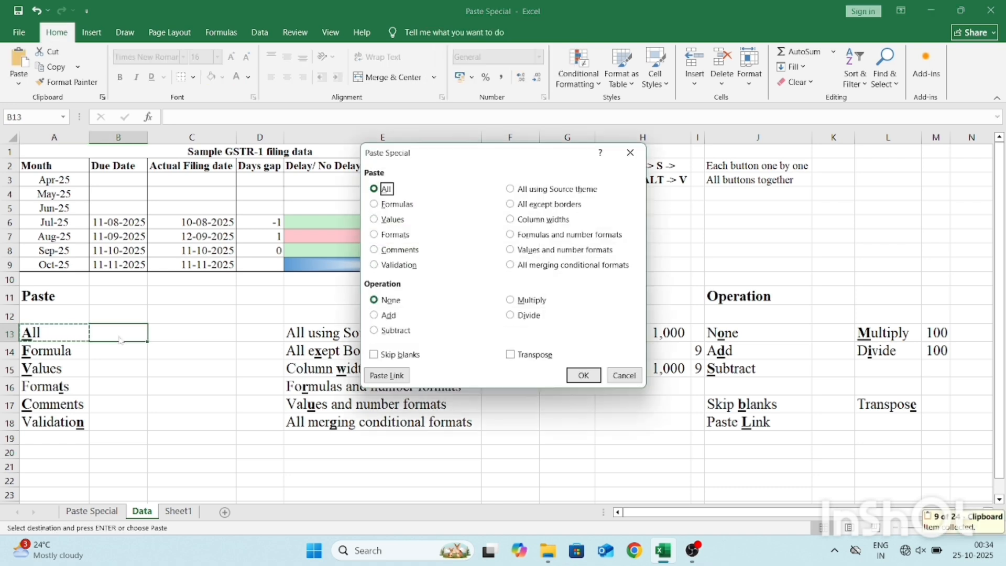
{"action": "key", "text": "Return"}
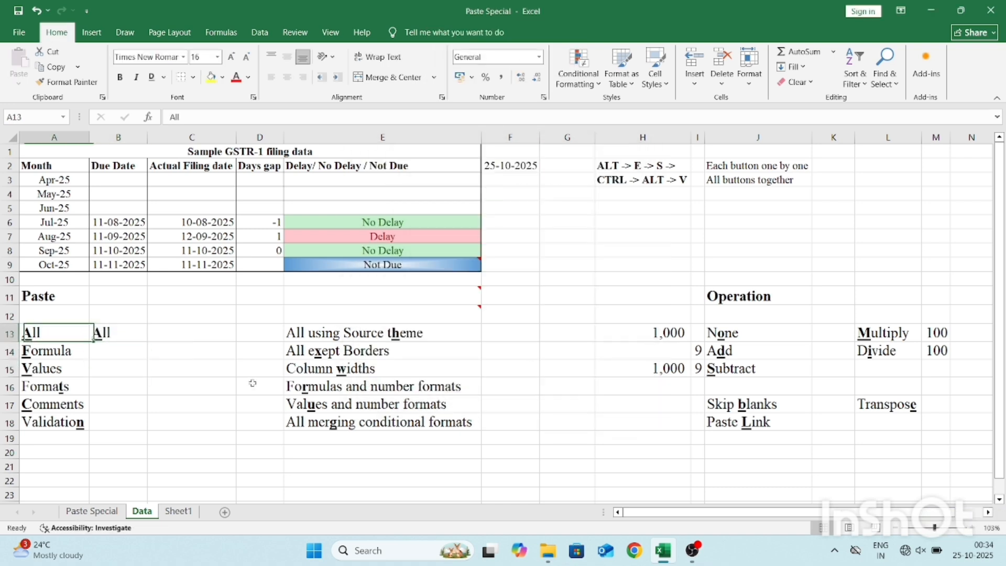
Replace the content of B13 with "Done" and remove its bold and underline formatting.
{"action": "type", "text": "Done"}
{"action": "key", "text": "ctrl+Return"}
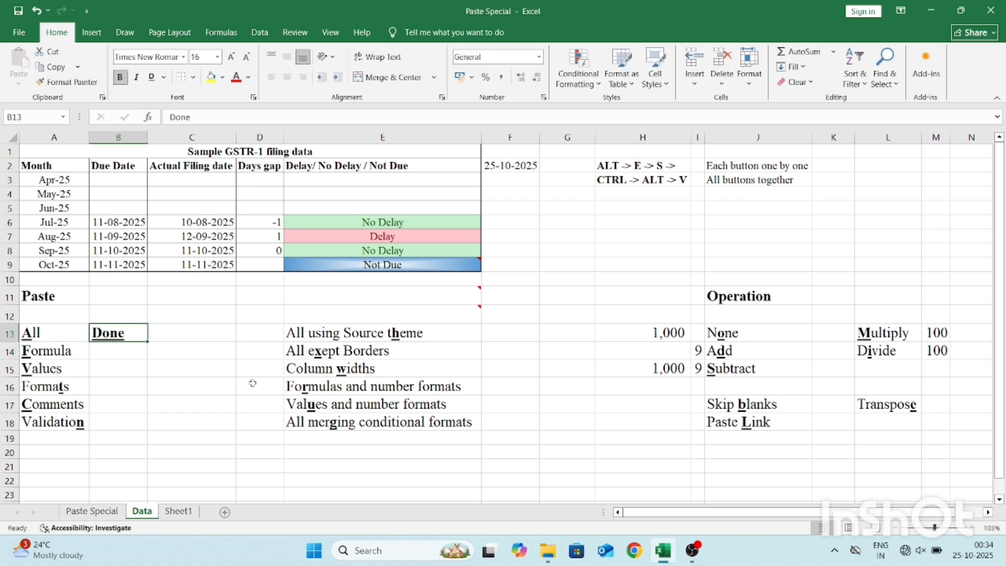
{"action": "key", "text": "ctrl+b"}
{"action": "key", "text": "ctrl+u"}
{"action": "key", "text": "Down"}
{"action": "key", "text": "Left"}
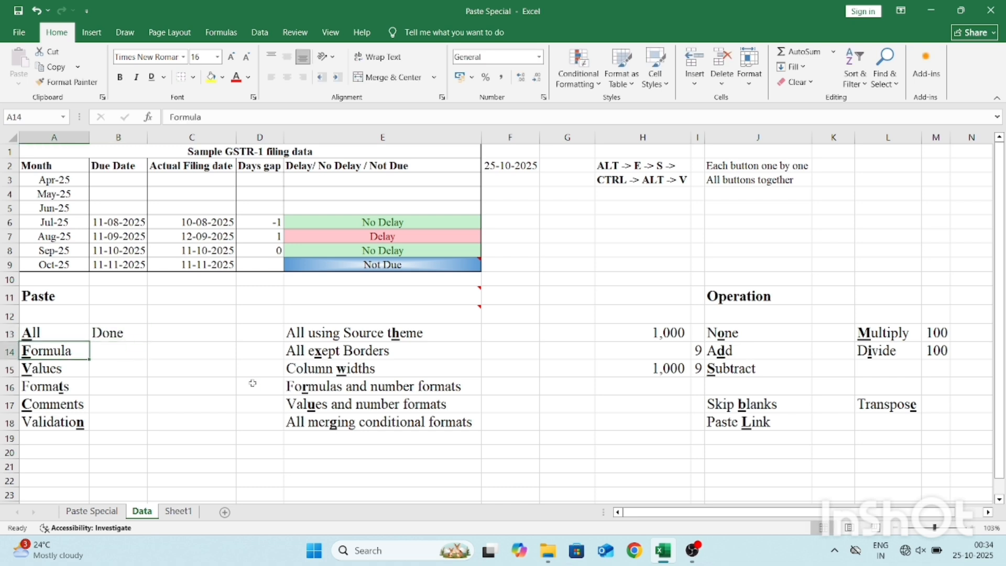
Copy the Jul-25 days gap in D6, paste only its formula into D5 with Paste Special, and inspect the pasted formula.
{"action": "left_click", "coordinate": [245, 225]}
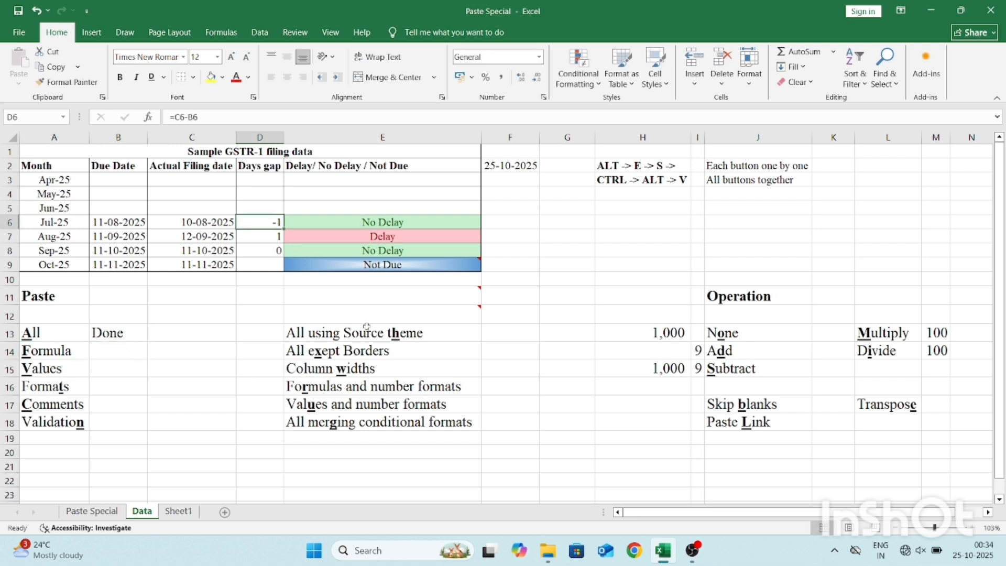
{"action": "key", "text": "ctrl+c"}
{"action": "key", "text": "Up"}
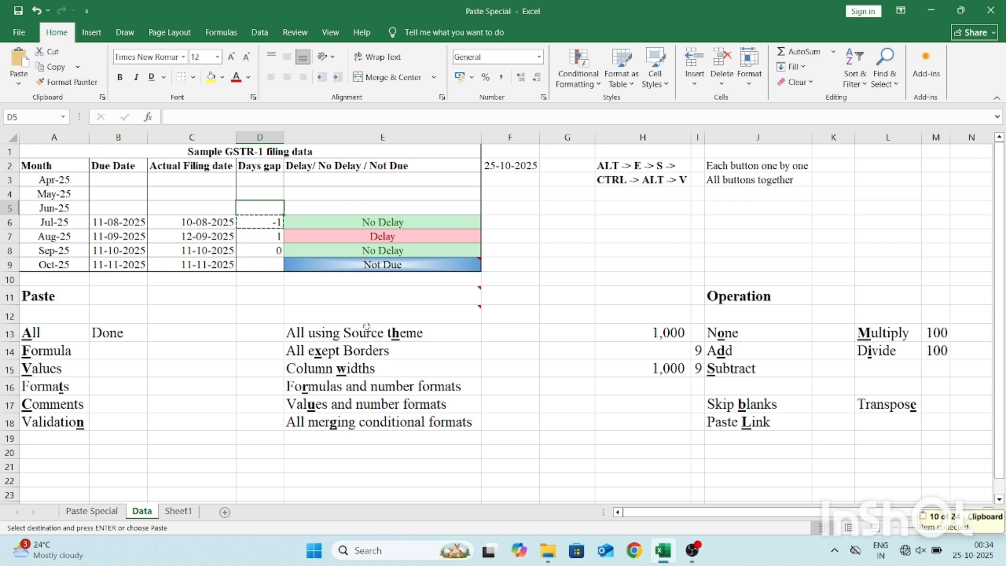
{"action": "key", "text": "ctrl+alt+v"}
{"action": "key", "text": "f"}
{"action": "key", "text": "Return"}
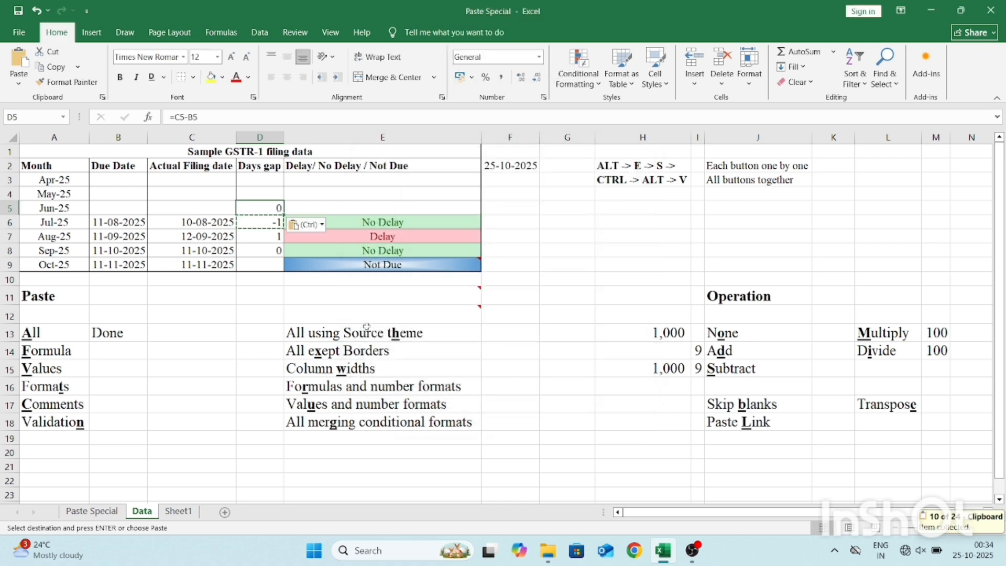
{"action": "key", "text": "F2"}
{"action": "key", "text": "Escape"}
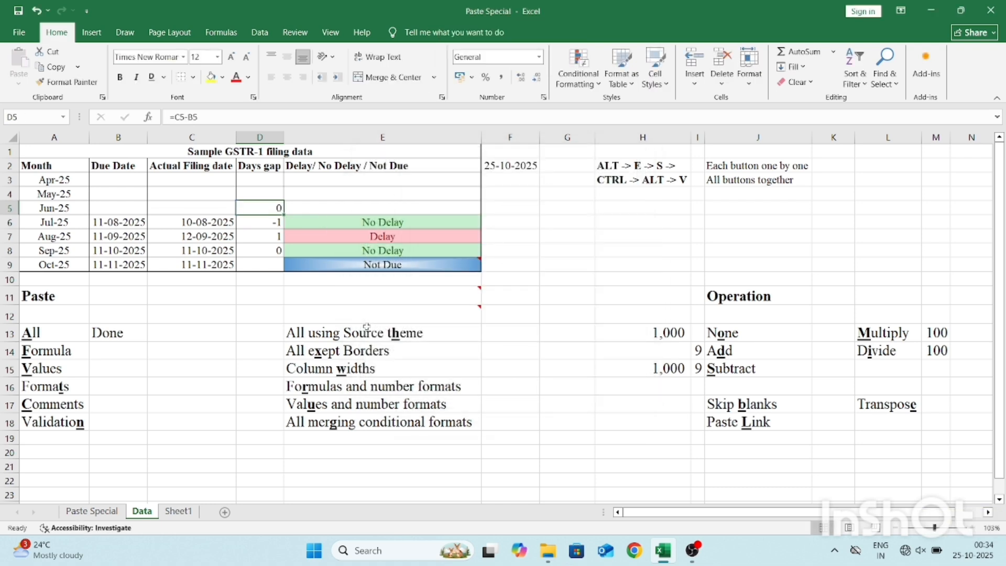
{"action": "key", "text": "Down"}
{"action": "key", "text": "ctrl+c"}
{"action": "key", "text": "Up"}
{"action": "key", "text": "alt+e"}
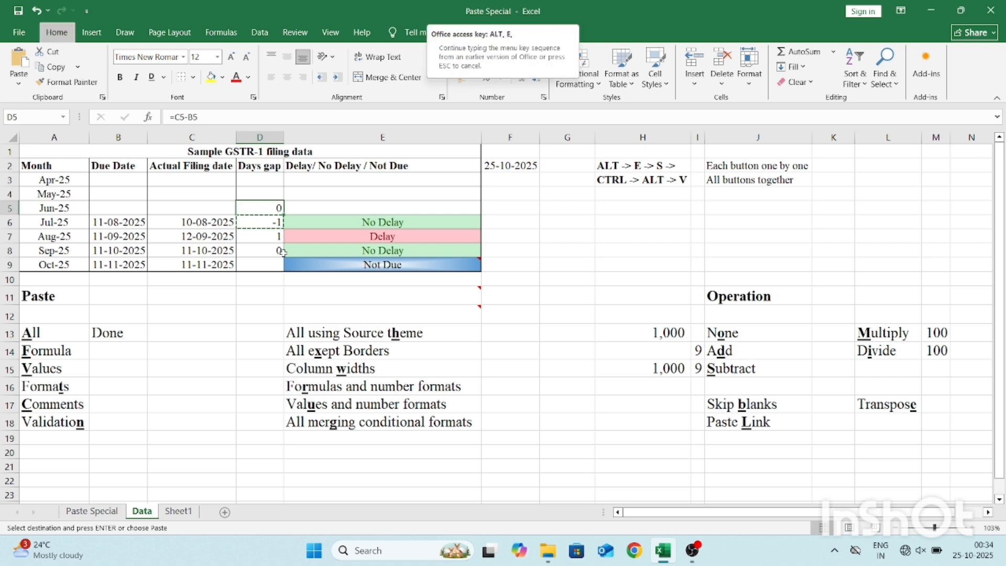
{"action": "key", "text": "alt+space"}
{"action": "key", "text": "Escape"}
{"action": "key", "text": "e"}
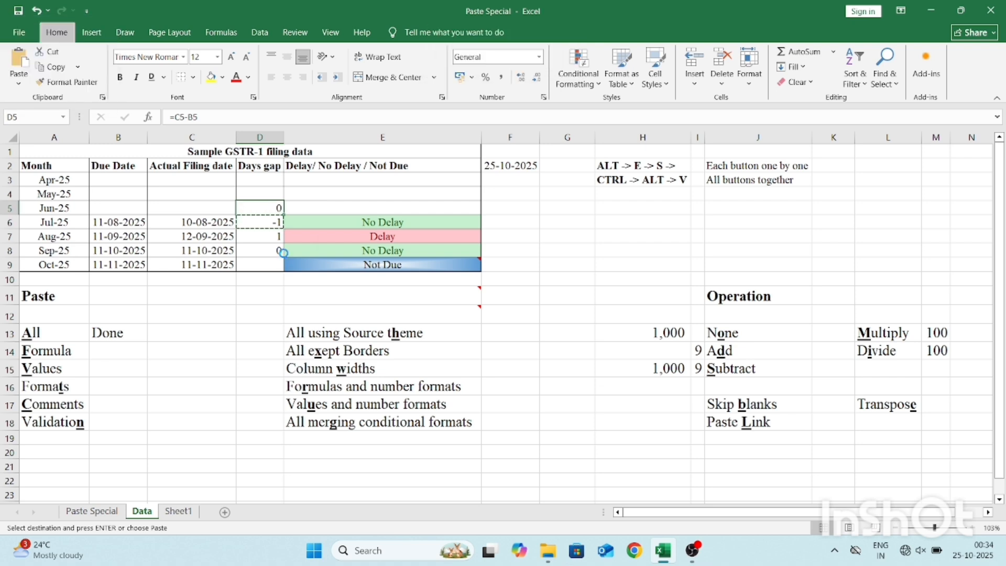
{"action": "key", "text": "Escape"}
{"action": "key", "text": "alt+n"}
{"action": "key", "text": "e"}
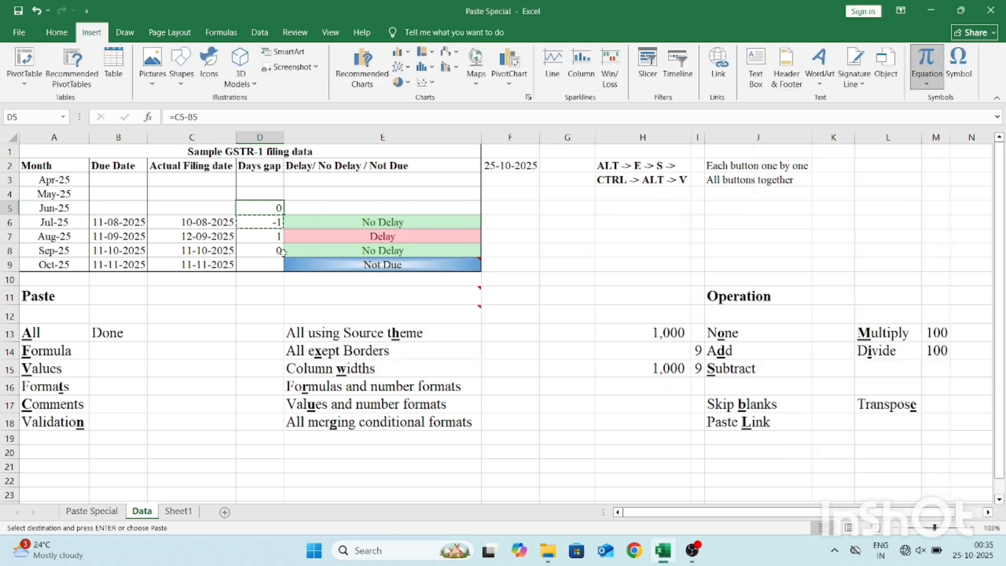
{"action": "key", "text": "Escape"}
{"action": "key", "text": "Escape"}
{"action": "key", "text": "Escape"}
Paste only the value of D6 into D5 with Paste Special, then clear D5.
{"action": "key", "text": "Down"}
{"action": "key", "text": "ctrl+c"}
{"action": "key", "text": "Up"}
{"action": "key", "text": "ctrl+alt+v"}
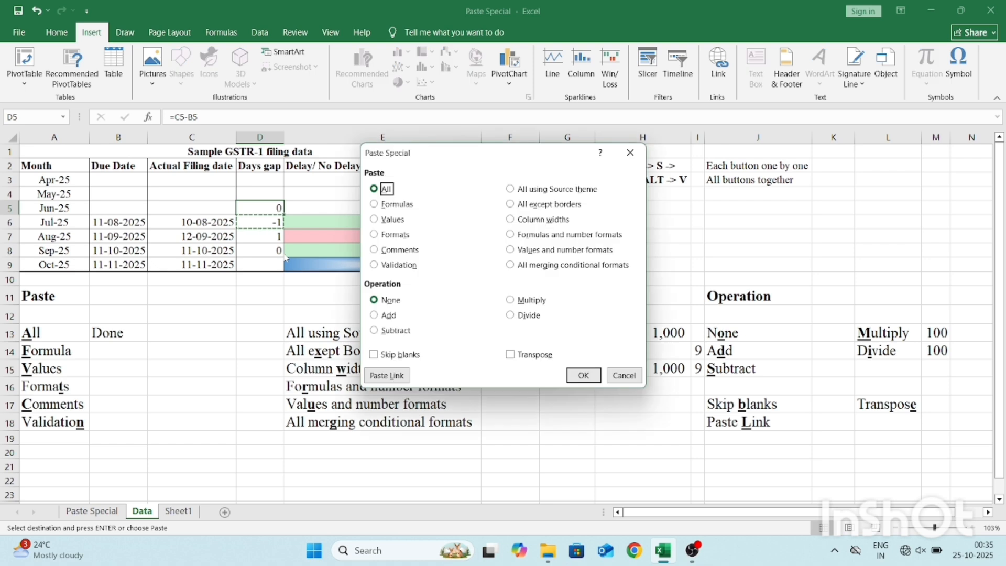
{"action": "key", "text": "v"}
{"action": "key", "text": "Return"}
{"action": "key", "text": "F2"}
{"action": "key", "text": "Escape"}
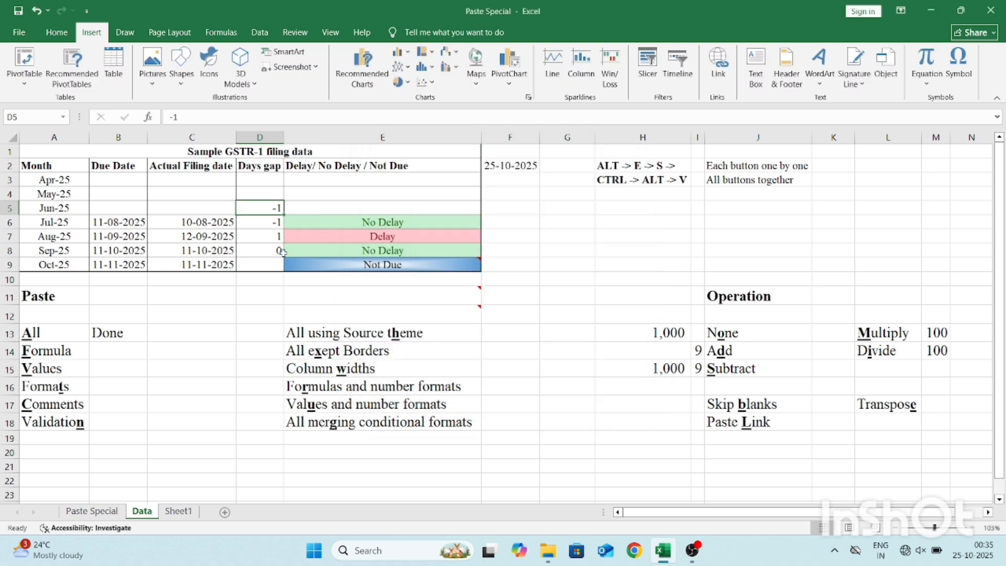
{"action": "key", "text": "Delete"}
{"action": "key", "text": "Down"}
Fill "Done" from B13 down into B14 and B15, beside the Formula and Values labels.
{"action": "left_click", "coordinate": [143, 328]}
{"action": "key", "text": "Down"}
{"action": "key", "text": "ctrl+d"}
{"action": "key", "text": "Down"}
{"action": "key", "text": "ctrl+d"}
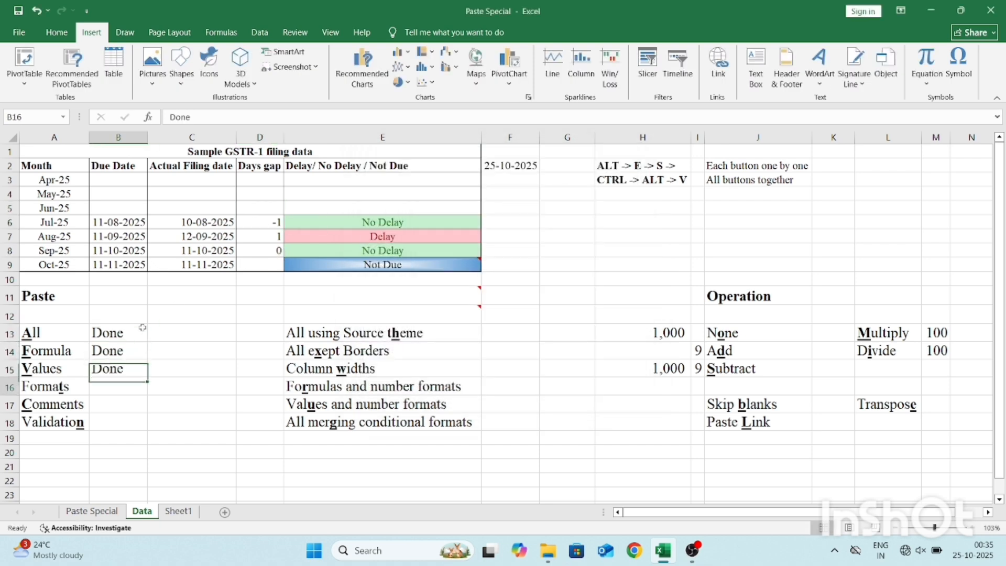
Enter "Done" in F16 and F17, beside the Formulas and number formats and Values and number formats labels.
{"action": "key", "text": "Down"}
{"action": "key", "text": "Right"}
{"action": "key", "text": "Right"}
{"action": "key", "text": "Right"}
{"action": "key", "text": "shift+Down"}
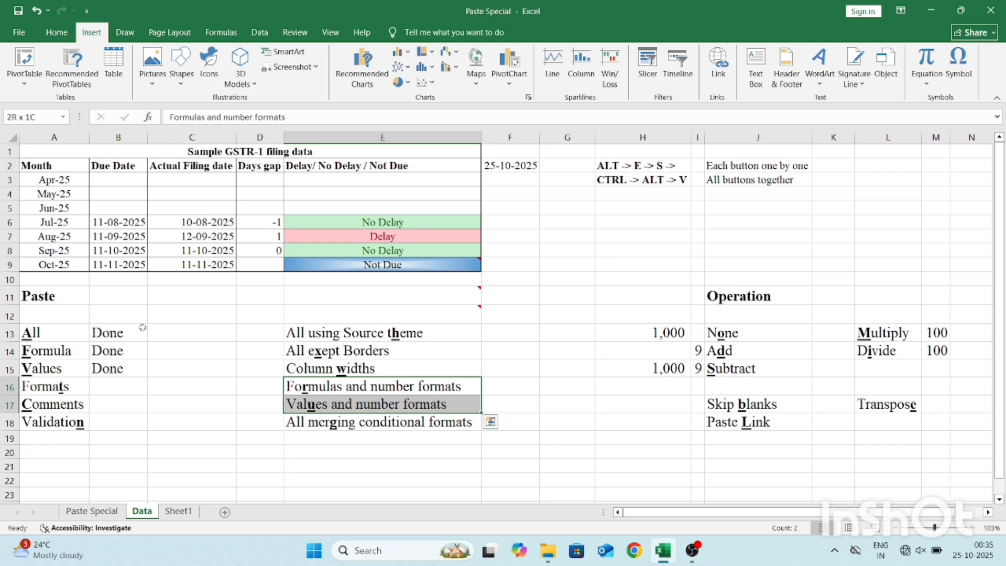
{"action": "key", "text": "Right"}
{"action": "type", "text": "Doe"}
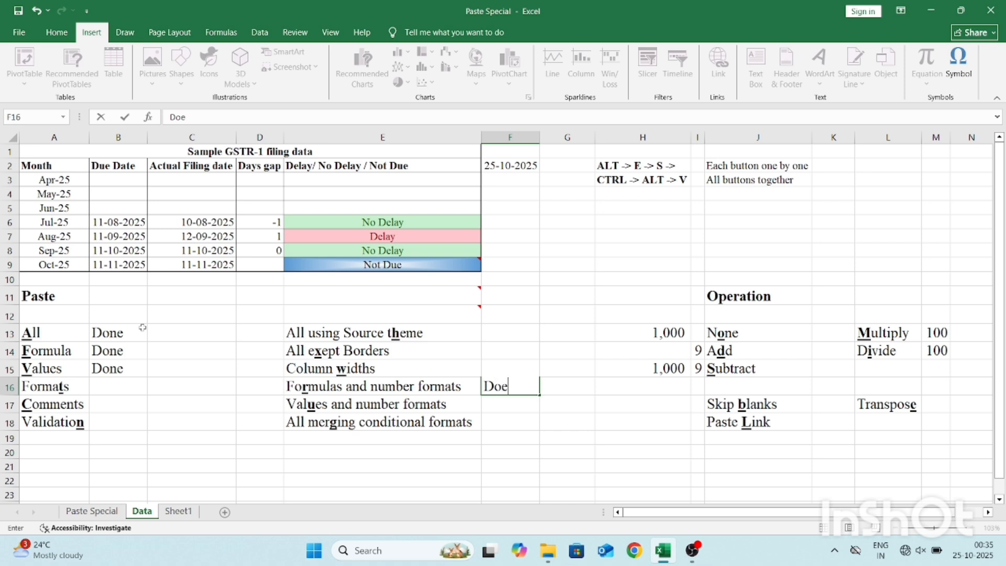
{"action": "type", "text": "ne"}
{"action": "key", "text": "Return"}
{"action": "key", "text": "ctrl+d"}
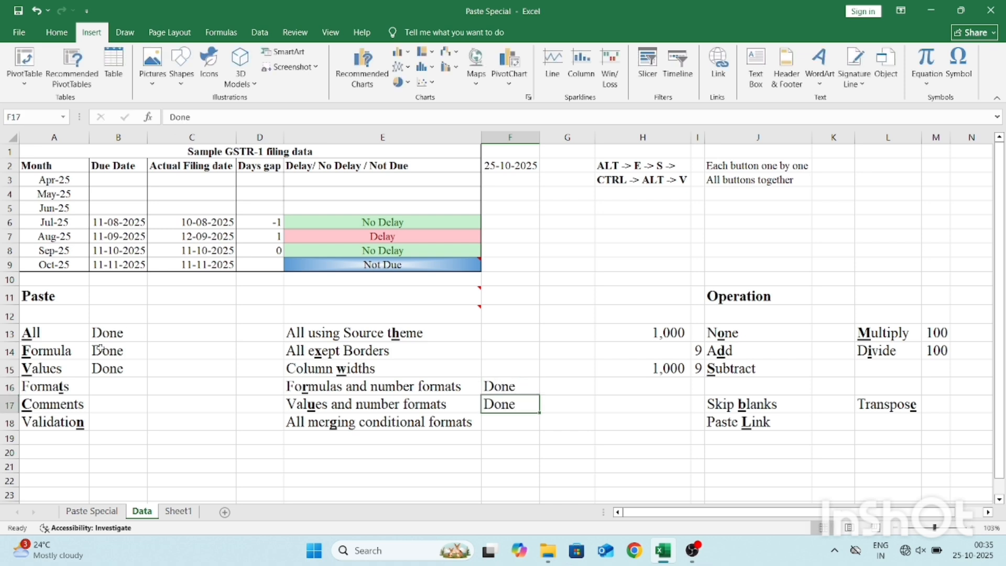
{"action": "left_click", "coordinate": [107, 382]}
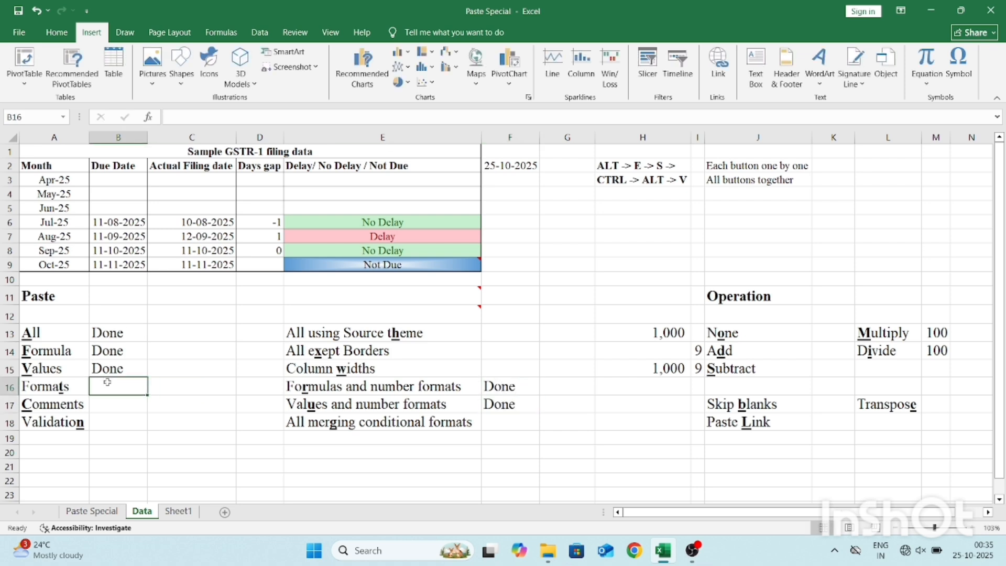
{"action": "left_click", "coordinate": [224, 434]}
{"action": "key", "text": "Down"}
{"action": "key", "text": "Right"}
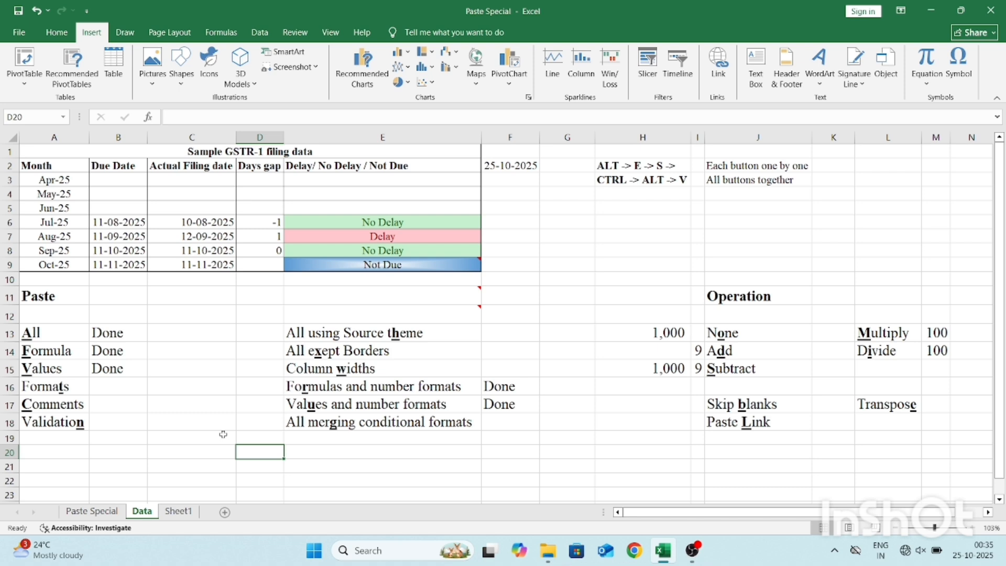
{"action": "left_click", "coordinate": [615, 329]}
Enter the number 1000 in the empty cell G20.
{"action": "left_click", "coordinate": [566, 450]}
{"action": "type", "text": "100"}
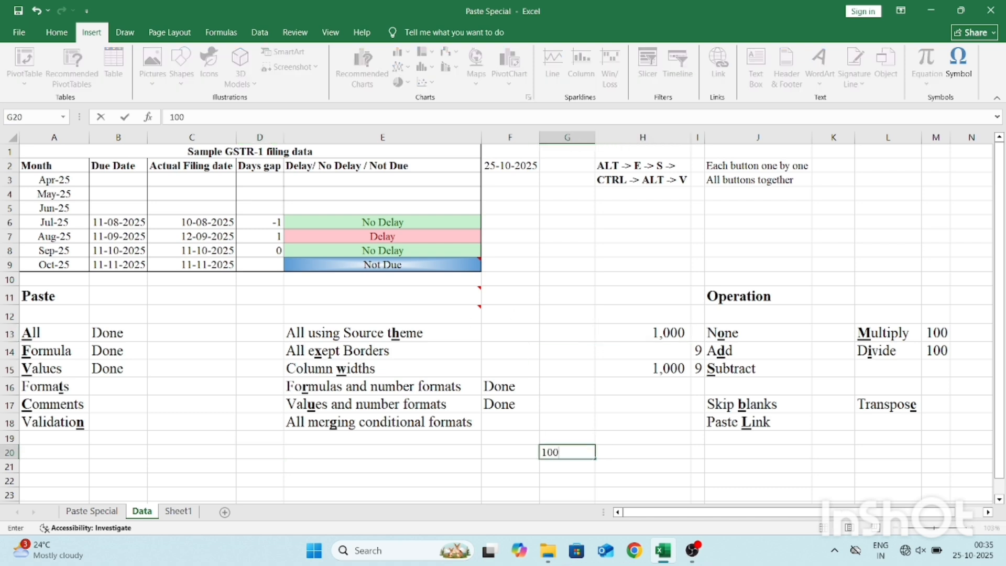
{"action": "key", "text": "Return"}
{"action": "double_click", "coordinate": [554, 449]}
{"action": "type", "text": "0"}
{"action": "key", "text": "Return"}
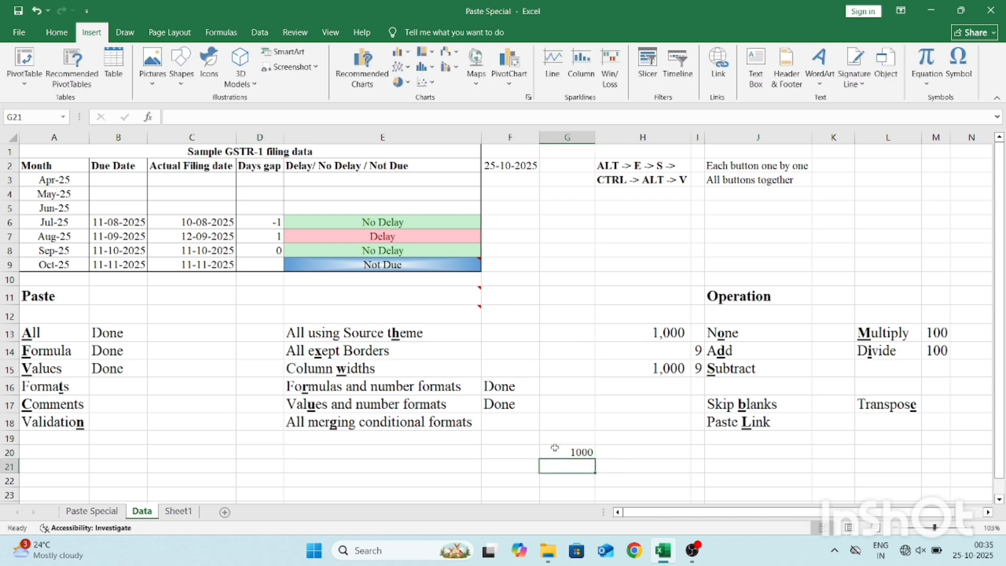
Copy H13 and paste only its formatting onto G20 using the Formats option of Paste Special.
{"action": "left_click", "coordinate": [652, 334]}
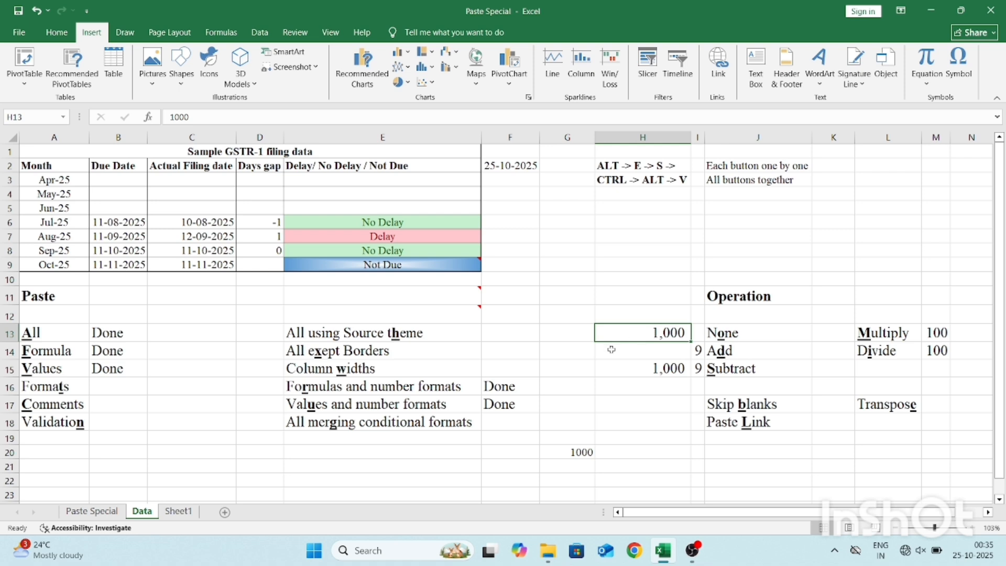
{"action": "key", "text": "ctrl+c"}
{"action": "left_click", "coordinate": [556, 453]}
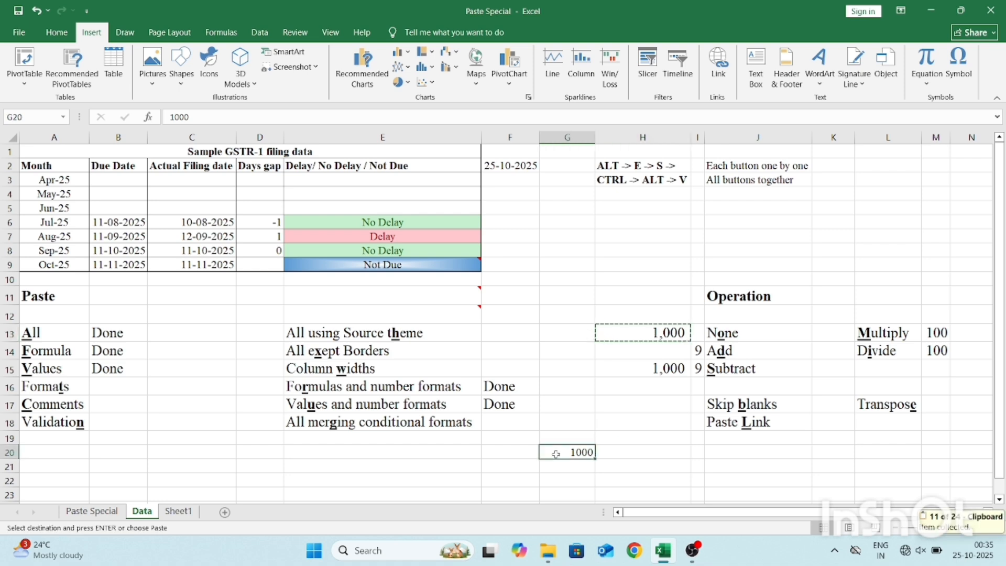
{"action": "key", "text": "ctrl+alt+v"}
{"action": "key", "text": "t"}
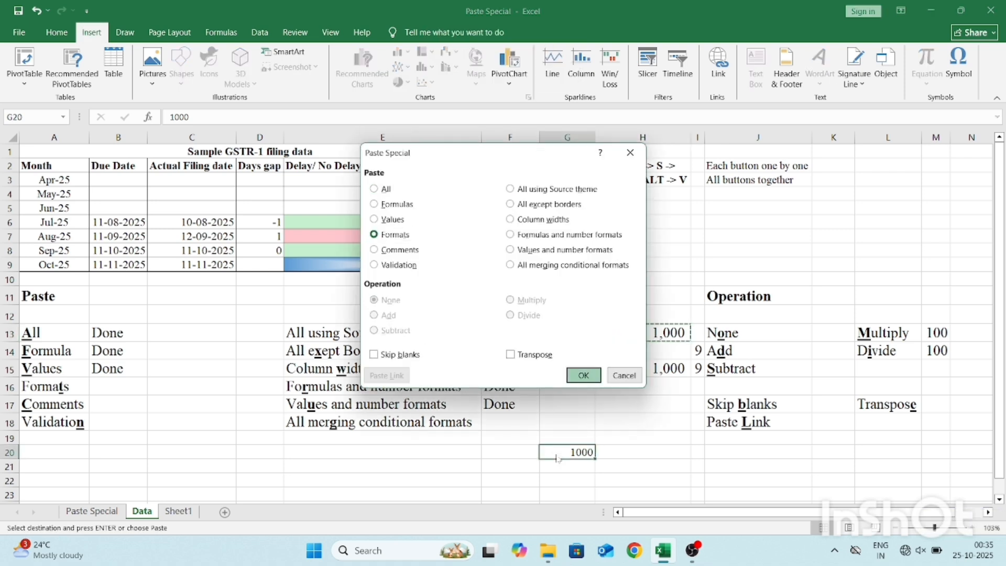
{"action": "key", "text": "Return"}
{"action": "key", "text": "Escape"}
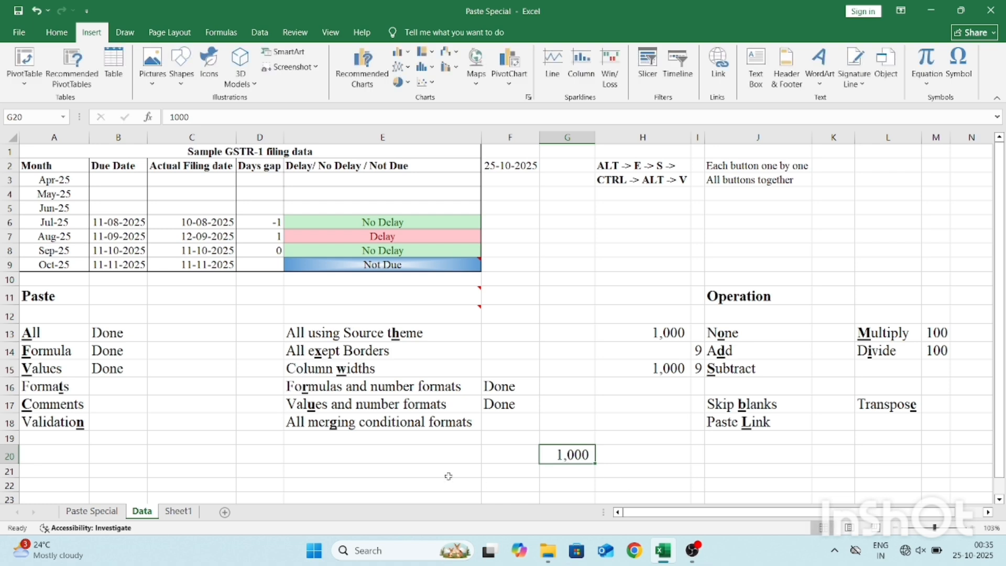
Fill "Done" down into B16, beside the Formats label.
{"action": "left_click", "coordinate": [115, 380]}
{"action": "key", "text": "ctrl+d"}
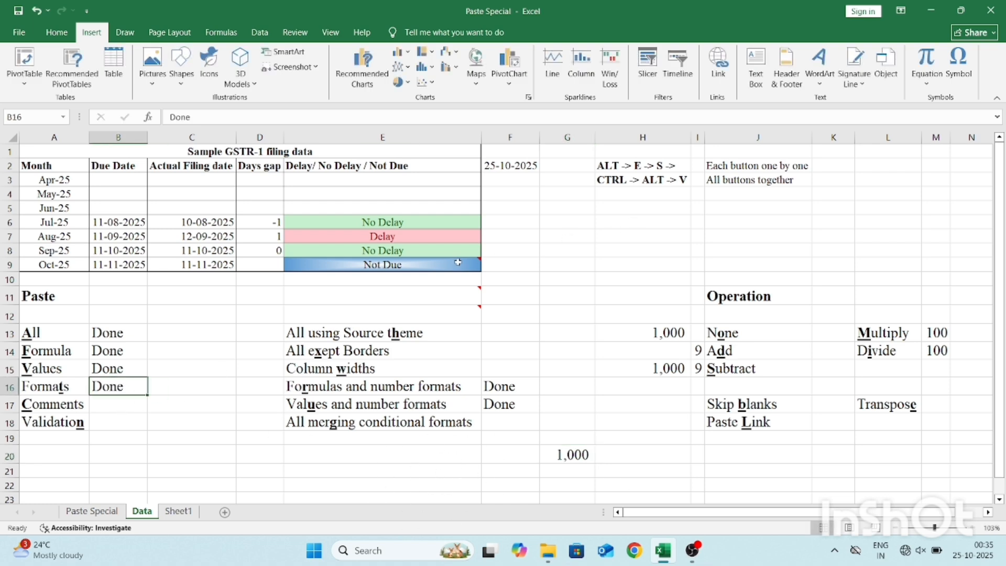
Copy E9 and paste only its comment onto E20 using the Comments option of Paste Special.
{"action": "mouse_move", "coordinate": [430, 264]}
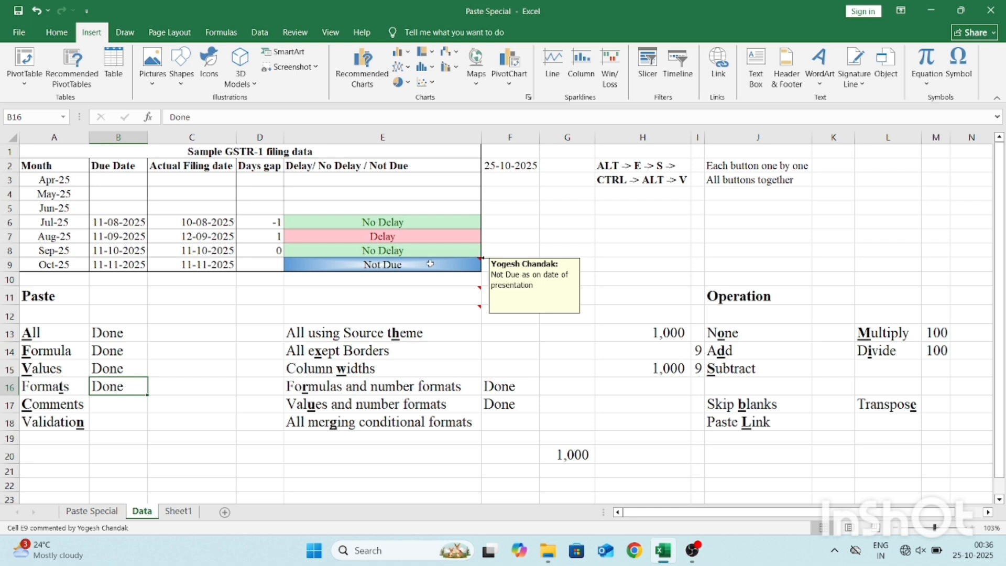
{"action": "left_click", "coordinate": [429, 264]}
{"action": "key", "text": "ctrl+c"}
{"action": "left_click", "coordinate": [385, 452]}
{"action": "key", "text": "alt+e"}
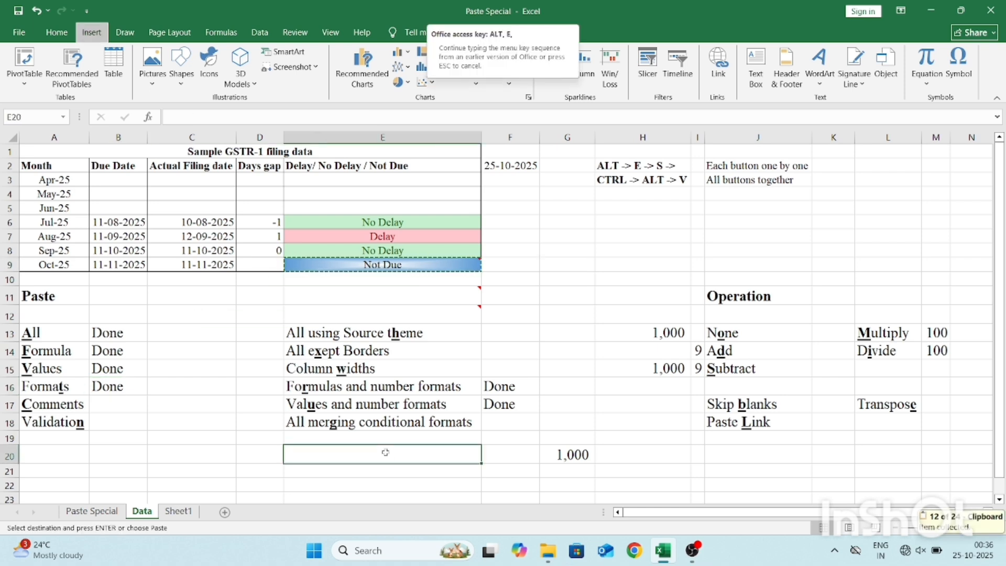
{"action": "key", "text": "s"}
{"action": "key", "text": "c"}
{"action": "key", "text": "Return"}
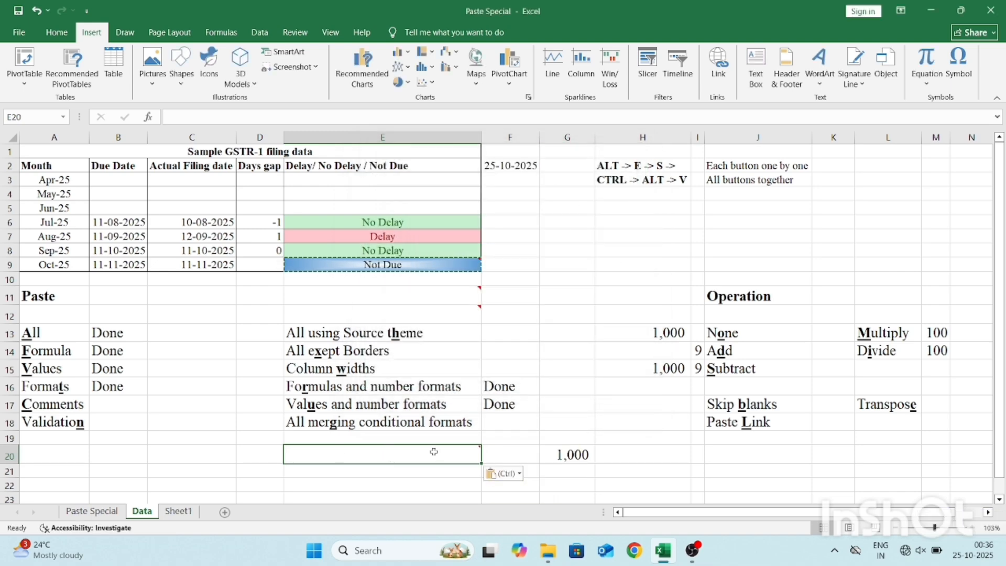
{"action": "key", "text": "Escape"}
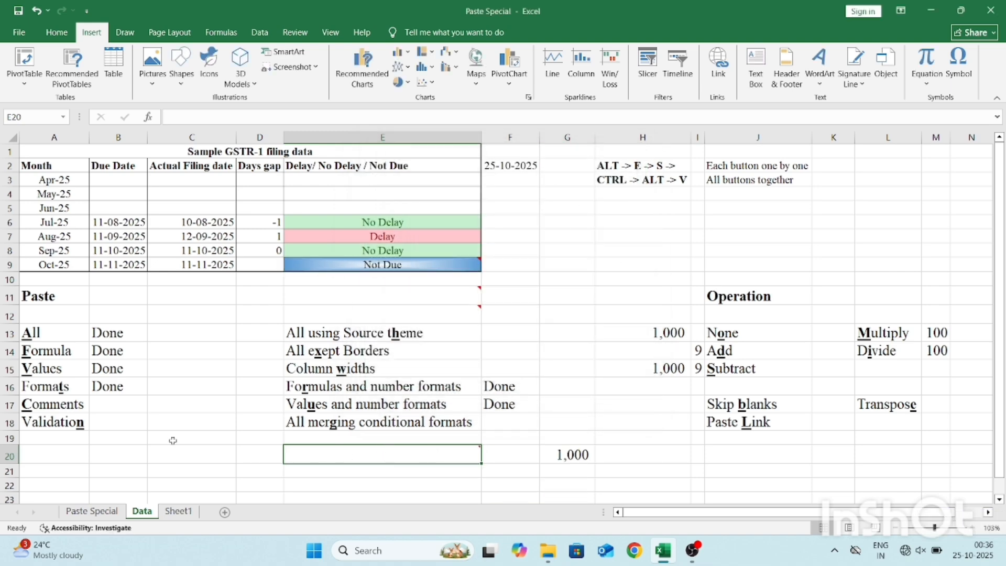
Enter "Done" in B17, beside the Comments label.
{"action": "left_click", "coordinate": [116, 405]}
{"action": "type", "text": "Done"}
{"action": "left_click", "coordinate": [107, 424]}
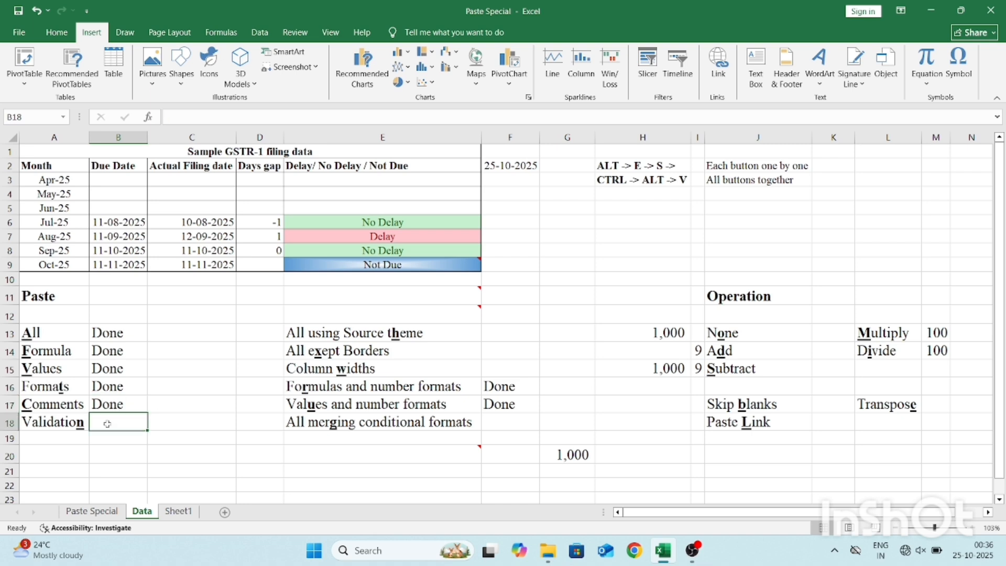
Examine the Data Validation settings of the actual filing dates in C6:C9.
{"action": "left_click", "coordinate": [184, 222]}
{"action": "key", "text": "shift+Down"}
{"action": "key", "text": "shift+Down"}
{"action": "key", "text": "shift+Down"}
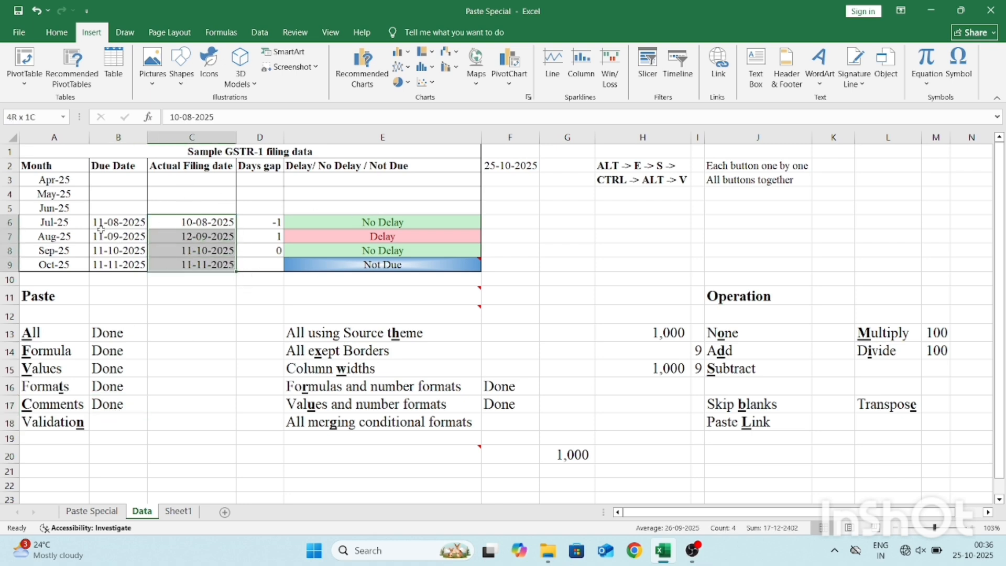
{"action": "left_click", "coordinate": [260, 32]}
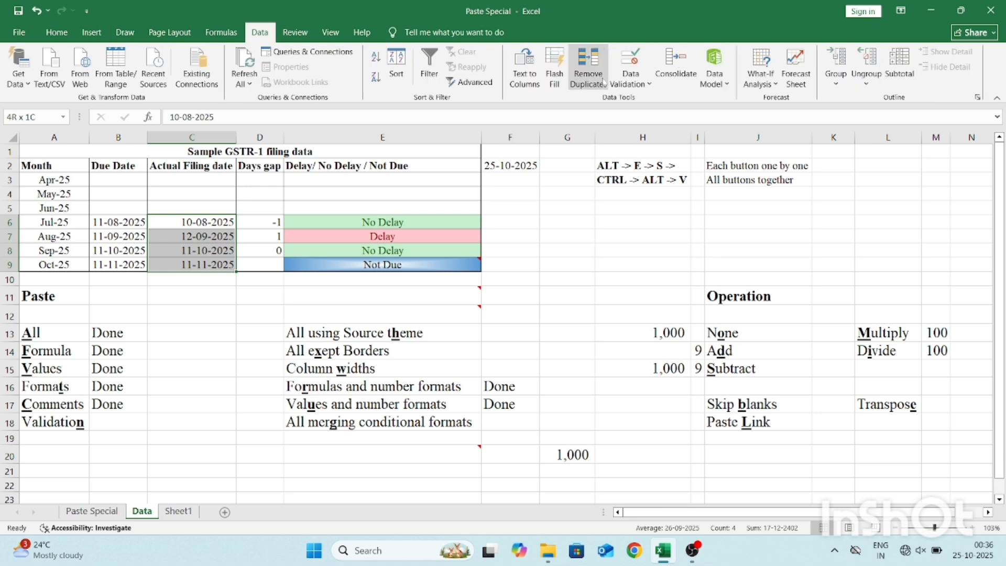
{"action": "left_click", "coordinate": [628, 79]}
{"action": "left_click", "coordinate": [642, 102]}
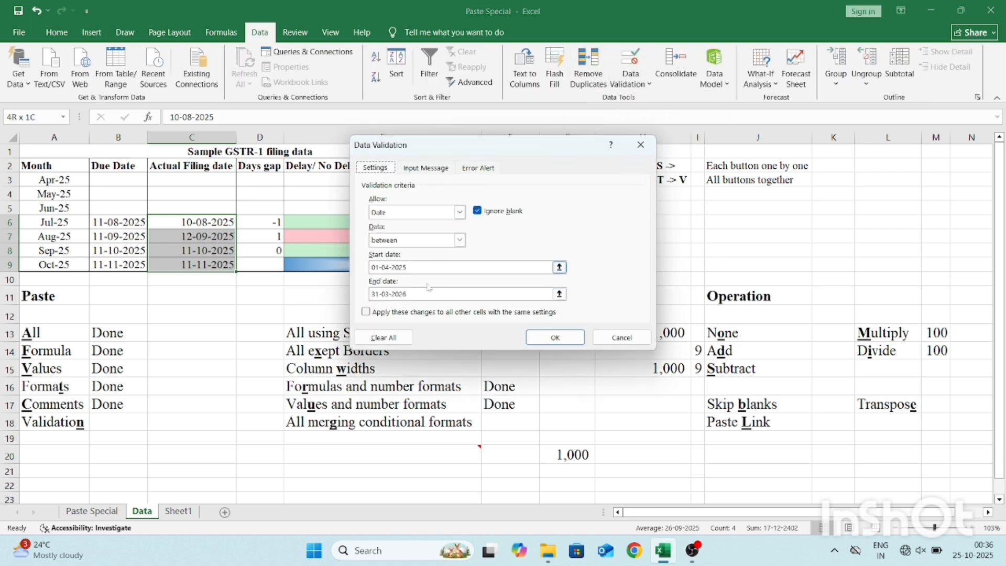
{"action": "key", "text": "Return"}
Try to enter the date 1-1-27 in C4 to test the column's validation rule.
{"action": "key", "text": "Up"}
{"action": "key", "text": "Up"}
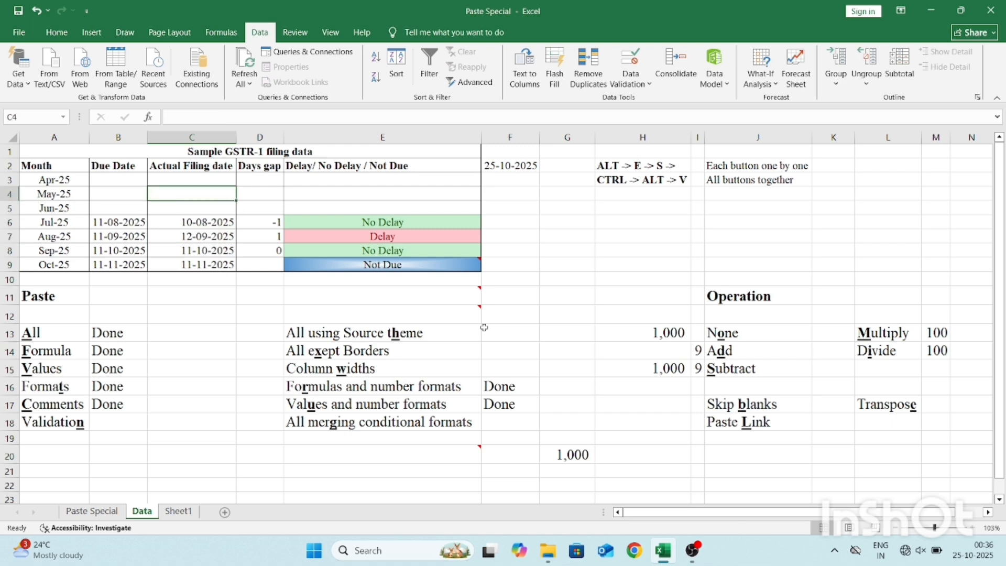
{"action": "type", "text": "1-"}
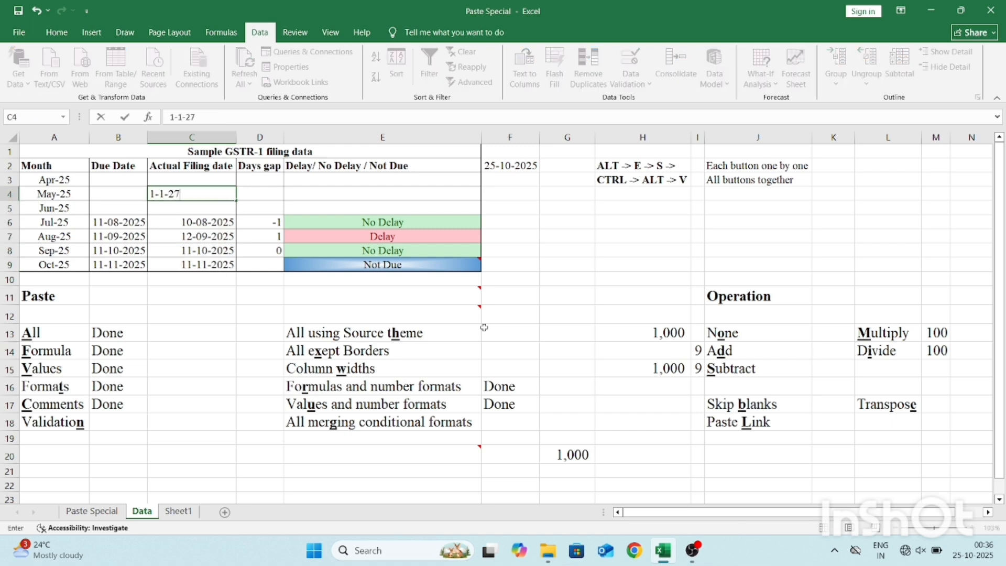
{"action": "type", "text": "1-27"}
{"action": "key", "text": "Return"}
{"action": "key", "text": "Return"}
{"action": "key", "text": "Escape"}
Enter the date 01-07-2027 in the empty cell C11.
{"action": "key", "text": "Down"}
{"action": "key", "text": "Down"}
{"action": "key", "text": "Down"}
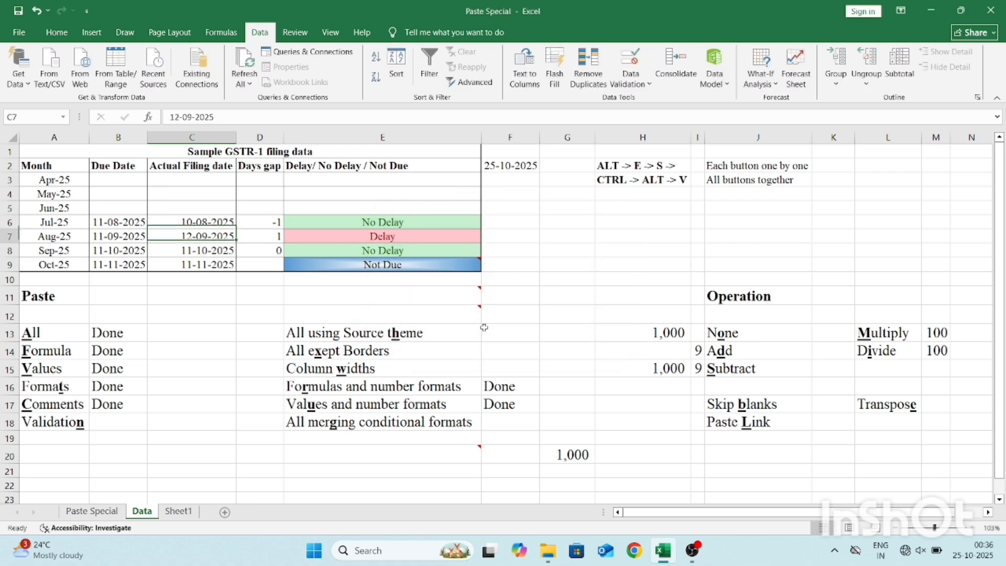
{"action": "key", "text": "Down"}
{"action": "key", "text": "Down"}
{"action": "key", "text": "Down"}
{"action": "key", "text": "Down"}
{"action": "type", "text": "1-07-2027"}
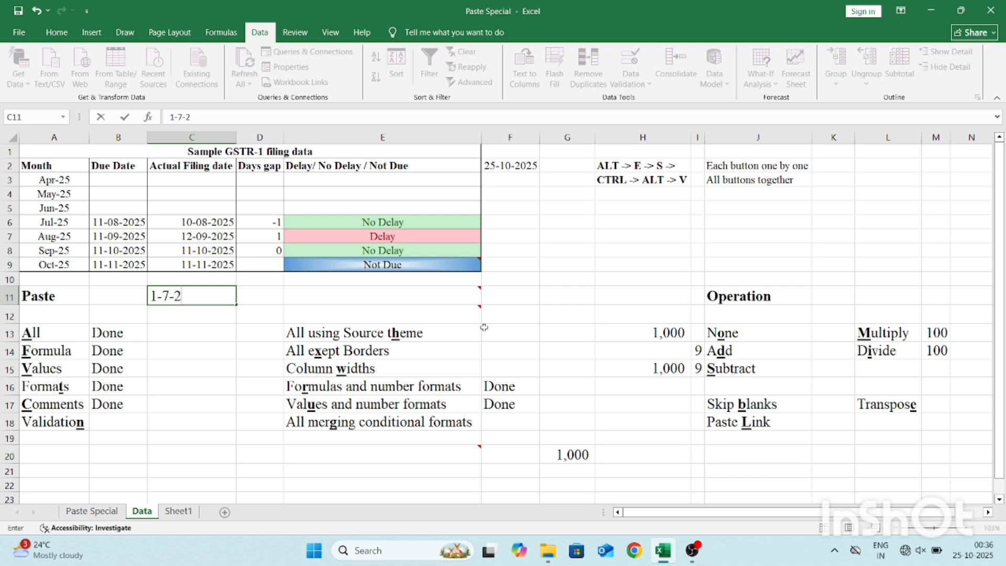
{"action": "key", "text": "Return"}
Copy C8 and paste only its validation rule onto C11 using the Validation option of Paste Special.
{"action": "key", "text": "Up"}
{"action": "key", "text": "Up"}
{"action": "key", "text": "Up"}
{"action": "key", "text": "Up"}
{"action": "key", "text": "ctrl+c"}
{"action": "key", "text": "Down"}
{"action": "key", "text": "Down"}
{"action": "key", "text": "Down"}
{"action": "key", "text": "alt"}
{"action": "key", "text": "e"}
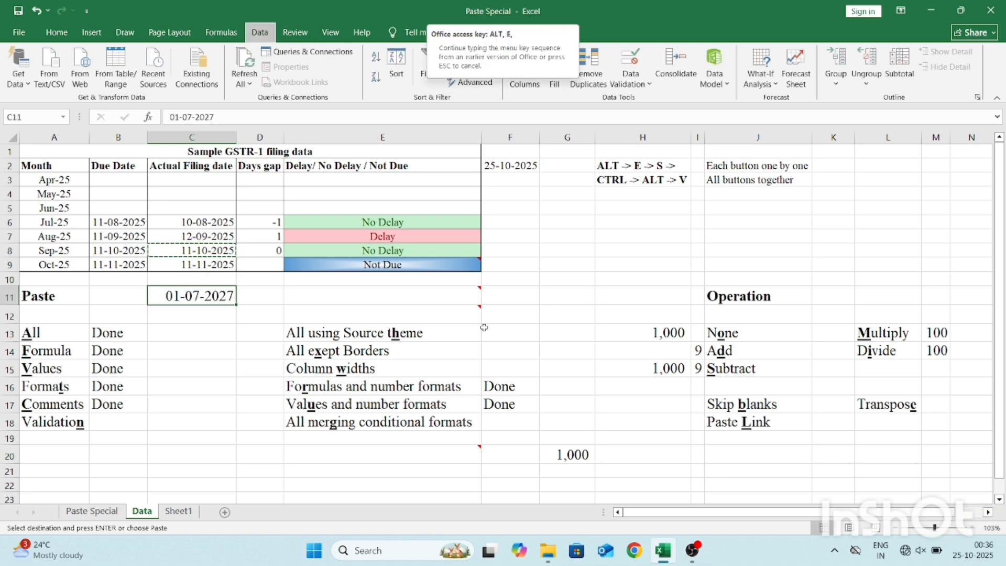
{"action": "key", "text": "s"}
{"action": "key", "text": "n"}
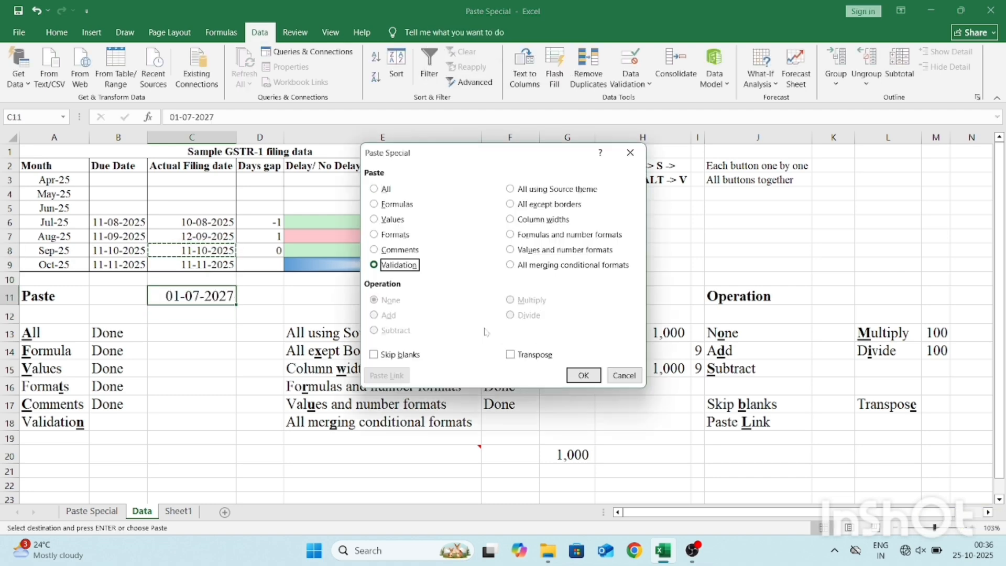
{"action": "key", "text": "Return"}
{"action": "key", "text": "Escape"}
Test the validation in C11 by trying to re-enter its existing date and to change it to 01-07-2026.
{"action": "key", "text": "Return"}
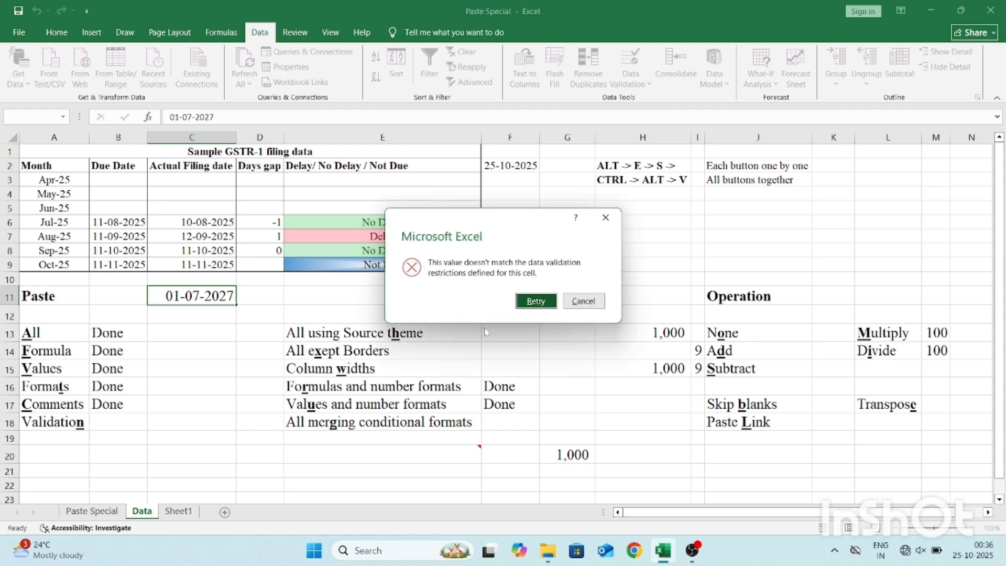
{"action": "key", "text": "Escape"}
{"action": "key", "text": "F2"}
{"action": "key", "text": "BackSpace"}
{"action": "type", "text": "6"}
{"action": "key", "text": "Return"}
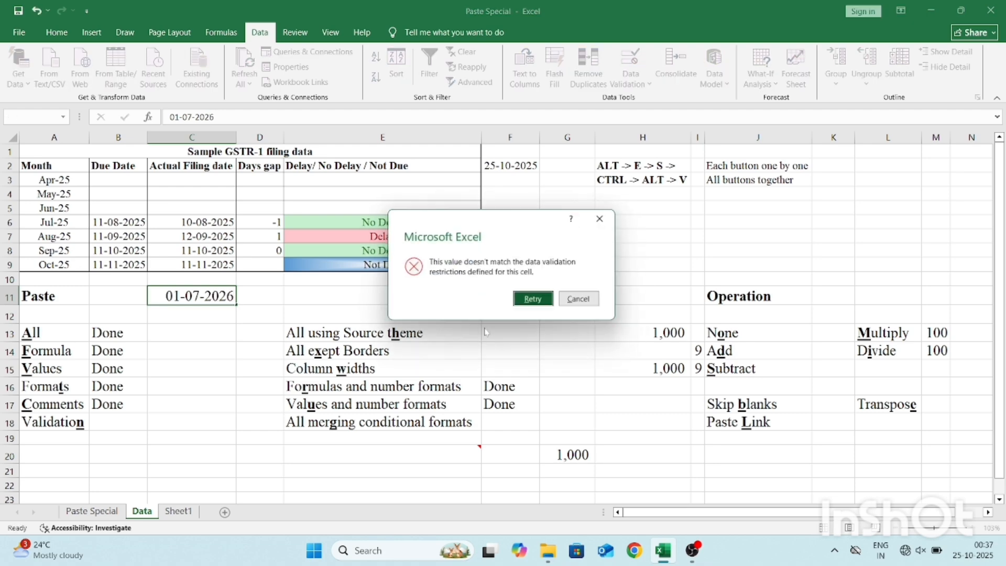
{"action": "key", "text": "Escape"}
Change the date in C11 to 01-07-2025.
{"action": "key", "text": "F2"}
{"action": "key", "text": "BackSpace"}
{"action": "type", "text": "5"}
{"action": "key", "text": "Return"}
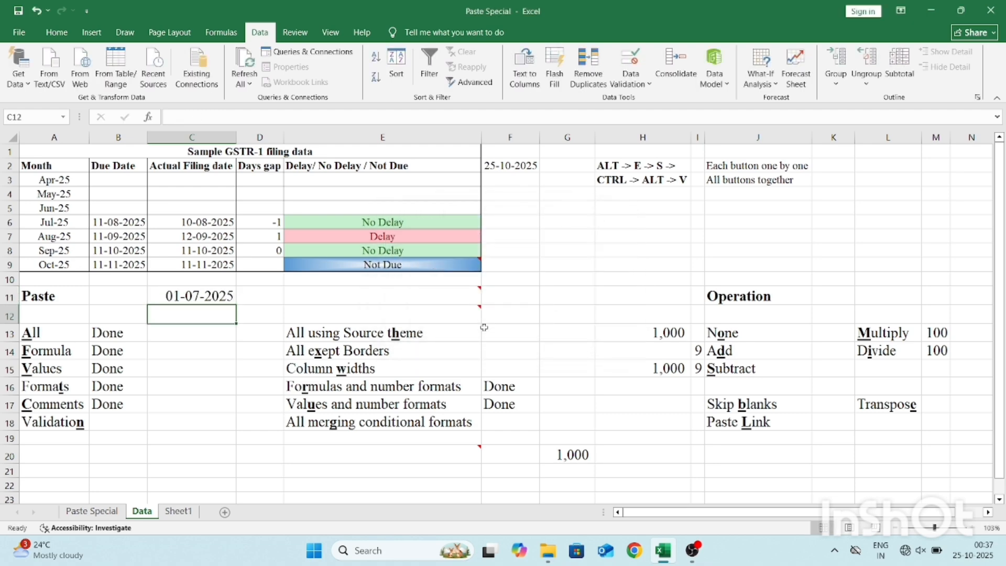
Enter "Done" in B18, beside the Validation label.
{"action": "key", "text": "Down"}
{"action": "key", "text": "Down"}
{"action": "key", "text": "Left"}
{"action": "key", "text": "Down"}
{"action": "key", "text": "Down"}
{"action": "key", "text": "Down"}
{"action": "key", "text": "Down"}
{"action": "type", "text": "Done"}
{"action": "key", "text": "Tab"}
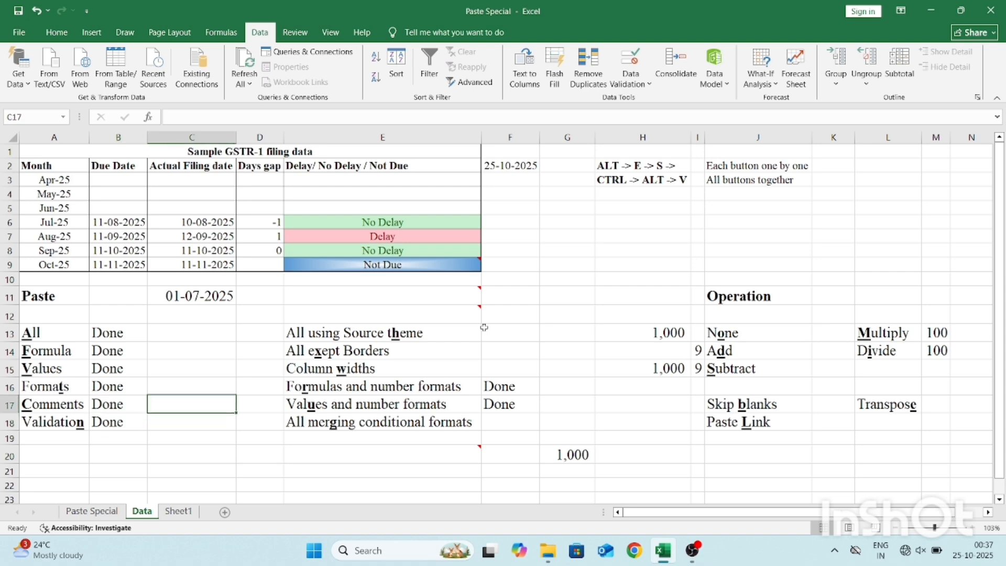
Copy the Actual Filing date column, cells C2:C9, on the Data sheet.
{"action": "left_click", "coordinate": [484, 327]}
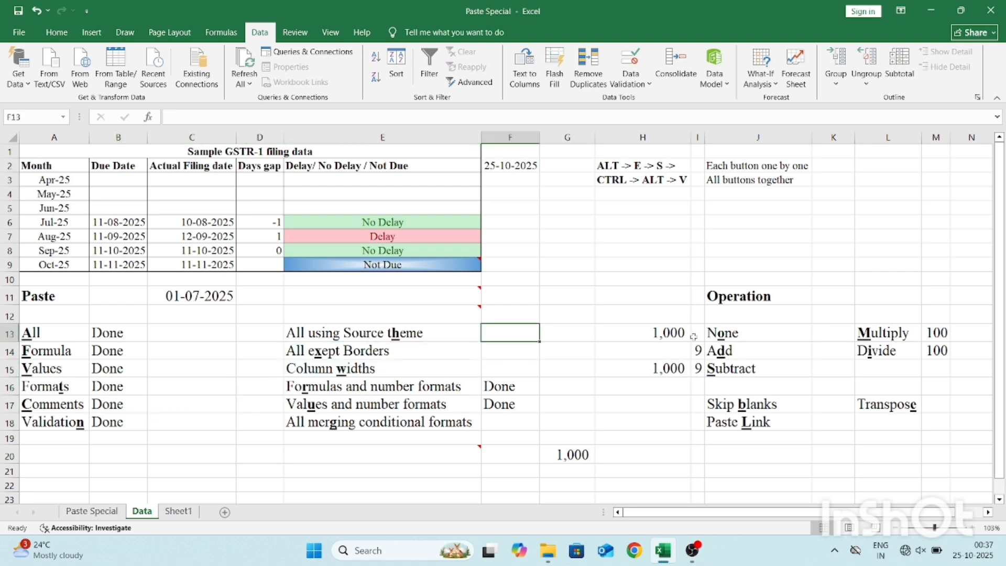
{"action": "key", "text": "Left"}
{"action": "key", "text": "Left"}
{"action": "key", "text": "Left"}
{"action": "key", "text": "Up"}
{"action": "key", "text": "Up"}
{"action": "key", "text": "Up"}
{"action": "key", "text": "Up"}
{"action": "key", "text": "Up"}
{"action": "key", "text": "Up"}
{"action": "key", "text": "Up"}
{"action": "key", "text": "Up"}
{"action": "key", "text": "Up"}
{"action": "key", "text": "Up"}
{"action": "key", "text": "Up"}
{"action": "key", "text": "shift+Down"}
{"action": "key", "text": "shift+Down"}
{"action": "key", "text": "shift+Down"}
{"action": "key", "text": "shift+Down"}
{"action": "key", "text": "shift+Down"}
{"action": "key", "text": "shift+Down"}
{"action": "key", "text": "shift+Down"}
{"action": "key", "text": "ctrl+c"}
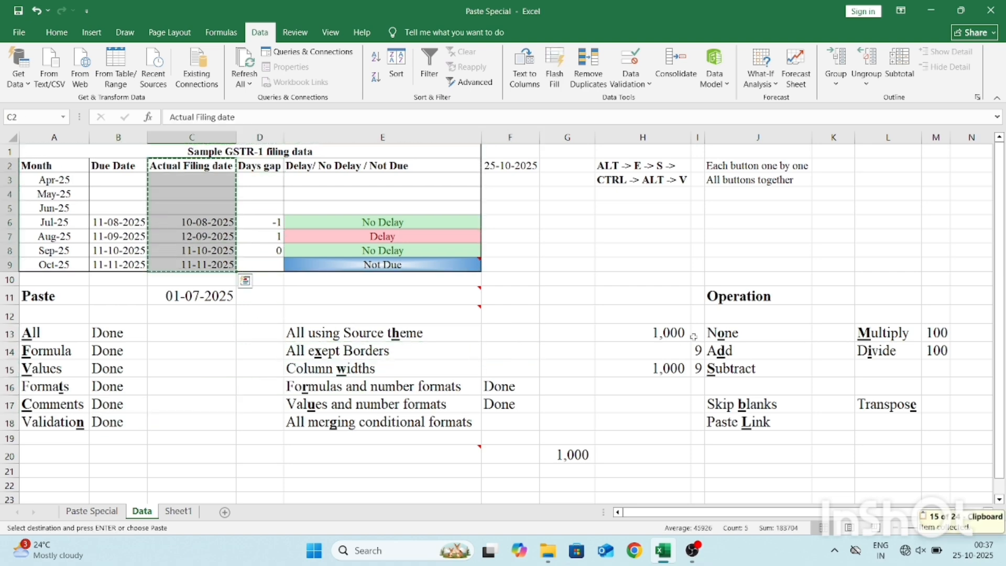
Paste the copied column at C2 of Sheet1 using the All using Source theme option of Paste Special.
{"action": "key", "text": "ctrl+Page_Down"}
{"action": "key", "text": "Right"}
{"action": "key", "text": "Right"}
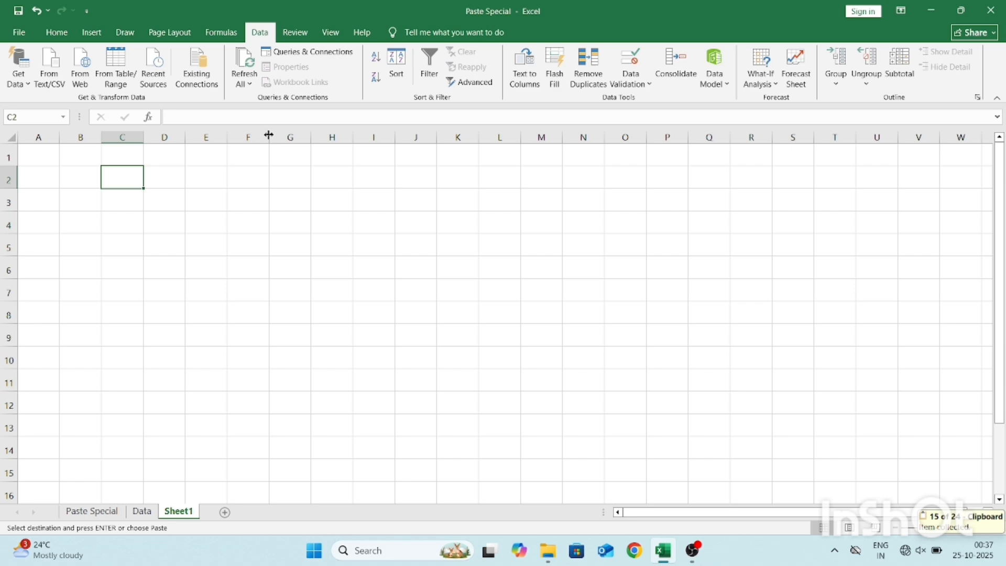
{"action": "left_click", "coordinate": [56, 32]}
{"action": "key", "text": "ctrl+Page_Up"}
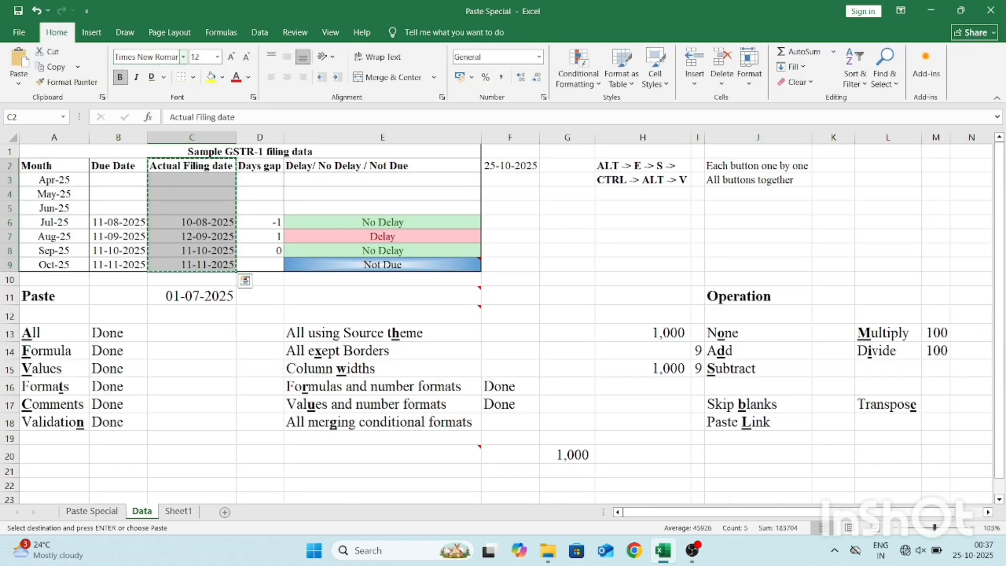
{"action": "key", "text": "ctrl+Page_Down"}
{"action": "key", "text": "ctrl+alt+v"}
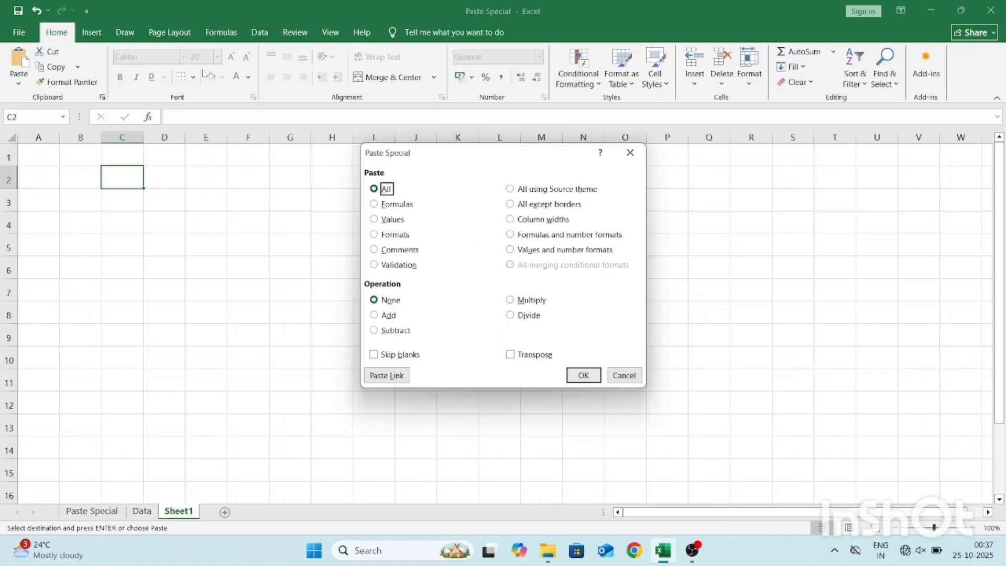
{"action": "left_click", "coordinate": [554, 189]}
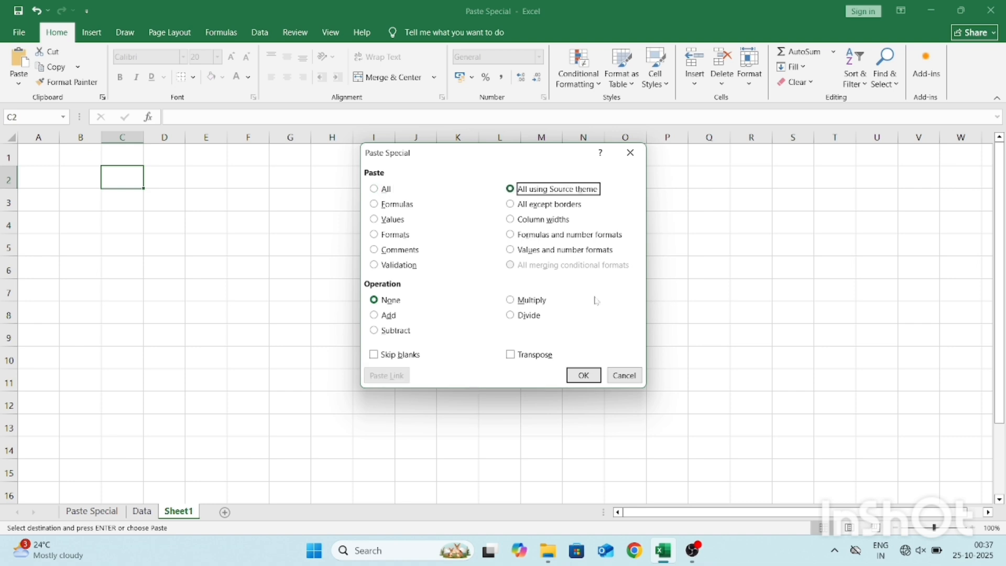
{"action": "left_click", "coordinate": [584, 375]}
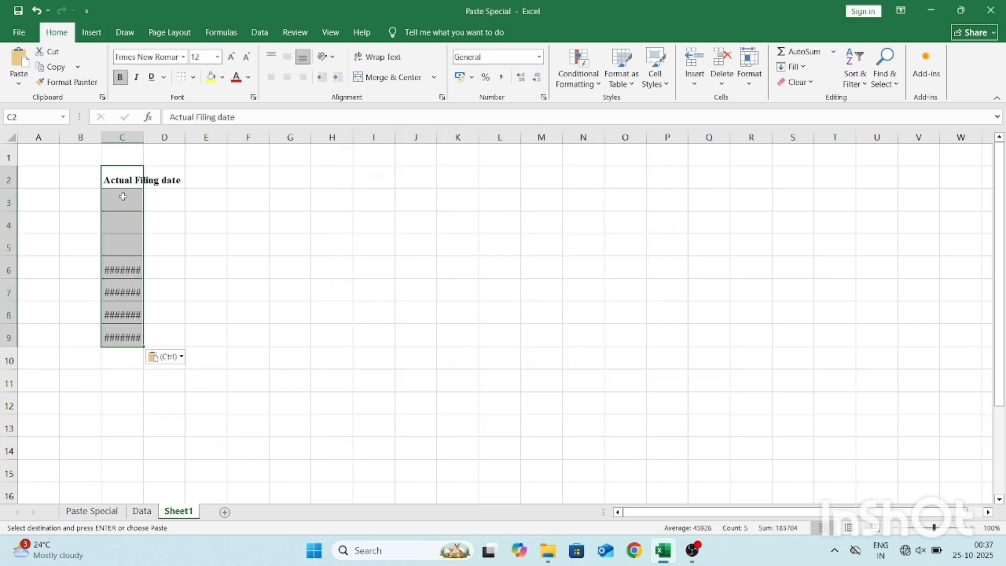
Return to the Data sheet and copy "Done" from F16 into F13, beside the All using Source theme label.
{"action": "key", "text": "ctrl+Page_Up"}
{"action": "key", "text": "Escape"}
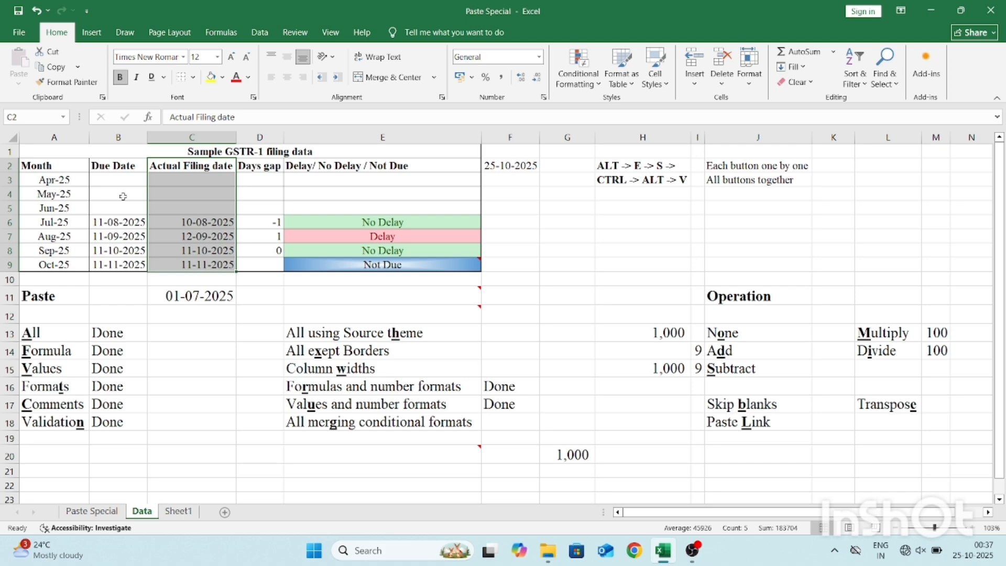
{"action": "left_click", "coordinate": [515, 344]}
{"action": "key", "text": "ctrl+Down"}
{"action": "key", "text": "ctrl+c"}
{"action": "key", "text": "Up"}
{"action": "key", "text": "Up"}
{"action": "key", "text": "Up"}
{"action": "key", "text": "Return"}
Copy C2:C9 from the Data sheet and paste it at F2 of Sheet1 using the All except borders option of Paste Special.
{"action": "left_click", "coordinate": [420, 352]}
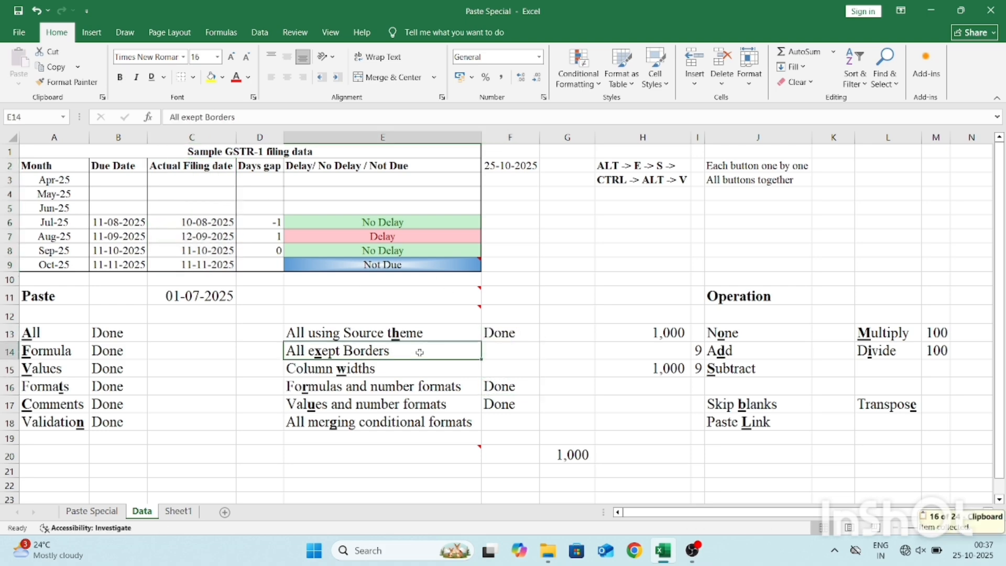
{"action": "left_click", "coordinate": [161, 179]}
{"action": "key", "text": "Up"}
{"action": "key", "text": "ctrl+shift+Down"}
{"action": "key", "text": "ctrl+shift+Down"}
{"action": "key", "text": "ctrl+c"}
{"action": "key", "text": "ctrl+Page_Down"}
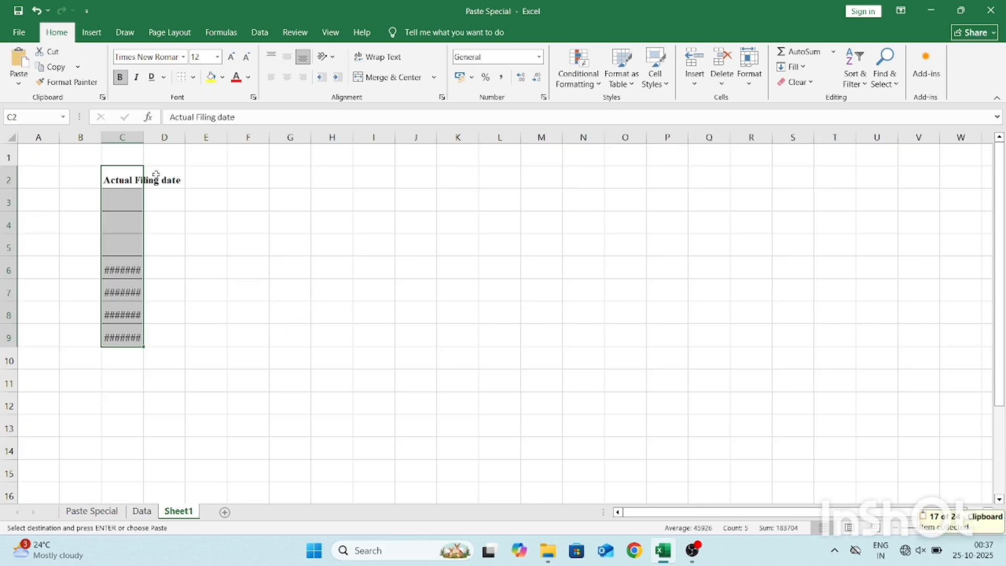
{"action": "key", "text": "Right"}
{"action": "key", "text": "Right"}
{"action": "key", "text": "Right"}
{"action": "key", "text": "alt+e"}
{"action": "key", "text": "s"}
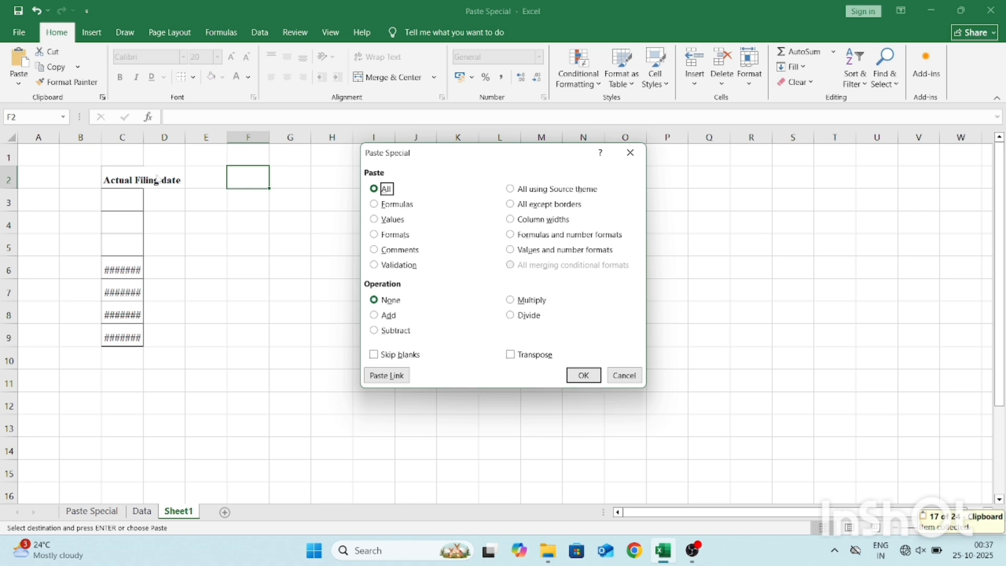
{"action": "key", "text": "h"}
{"action": "key", "text": "Return"}
{"action": "key", "text": "ctrl+Down"}
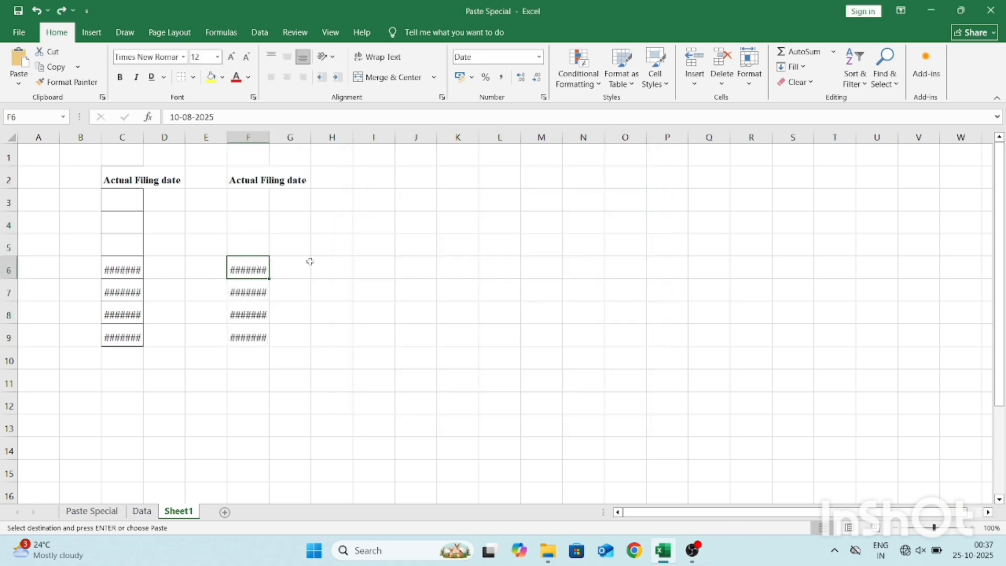
Return to the Data sheet and enter "Done" in F14, beside the All exept Borders label.
{"action": "key", "text": "ctrl+Page_Up"}
{"action": "key", "text": "Down"}
{"action": "key", "text": "Down"}
{"action": "key", "text": "Down"}
{"action": "key", "text": "Down"}
{"action": "key", "text": "Right"}
{"action": "key", "text": "Right"}
{"action": "key", "text": "Right"}
{"action": "key", "text": "Down"}
{"action": "key", "text": "Down"}
{"action": "key", "text": "Down"}
{"action": "key", "text": "Down"}
{"action": "key", "text": "Down"}
{"action": "key", "text": "Down"}
{"action": "key", "text": "Down"}
{"action": "key", "text": "Down"}
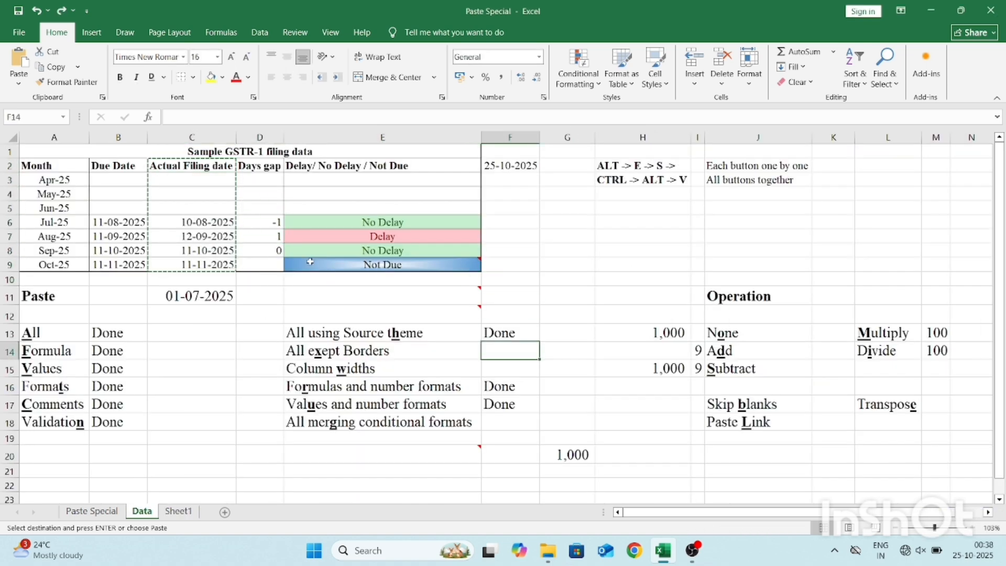
{"action": "type", "text": "Done"}
{"action": "key", "text": "Return"}
{"action": "key", "text": "Left"}
Copy C2:C9 from the Data sheet and apply it at F2 of Sheet1 using the Column widths option of Paste Special.
{"action": "left_click", "coordinate": [188, 171]}
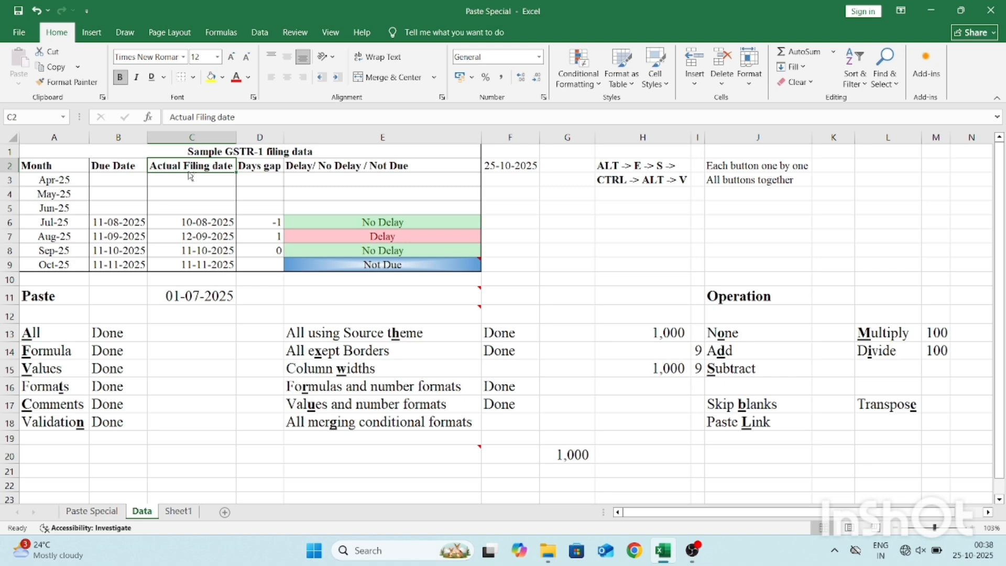
{"action": "key", "text": "ctrl+shift+Down"}
{"action": "key", "text": "ctrl+shift+Down"}
{"action": "key", "text": "ctrl+c"}
{"action": "key", "text": "ctrl+Page_Down"}
{"action": "key", "text": "ctrl+Up"}
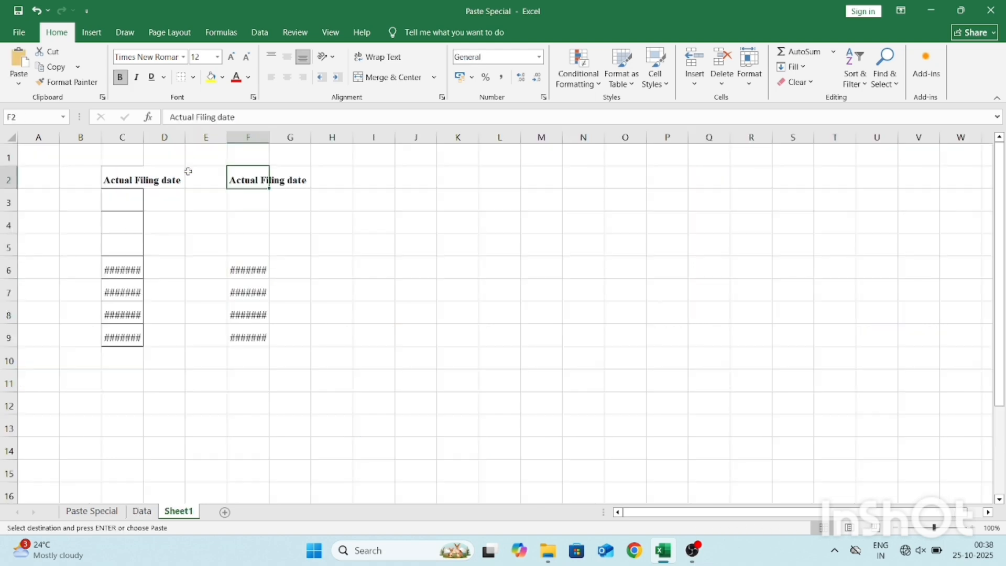
{"action": "key", "text": "alt"}
{"action": "key", "text": "e"}
{"action": "key", "text": "s"}
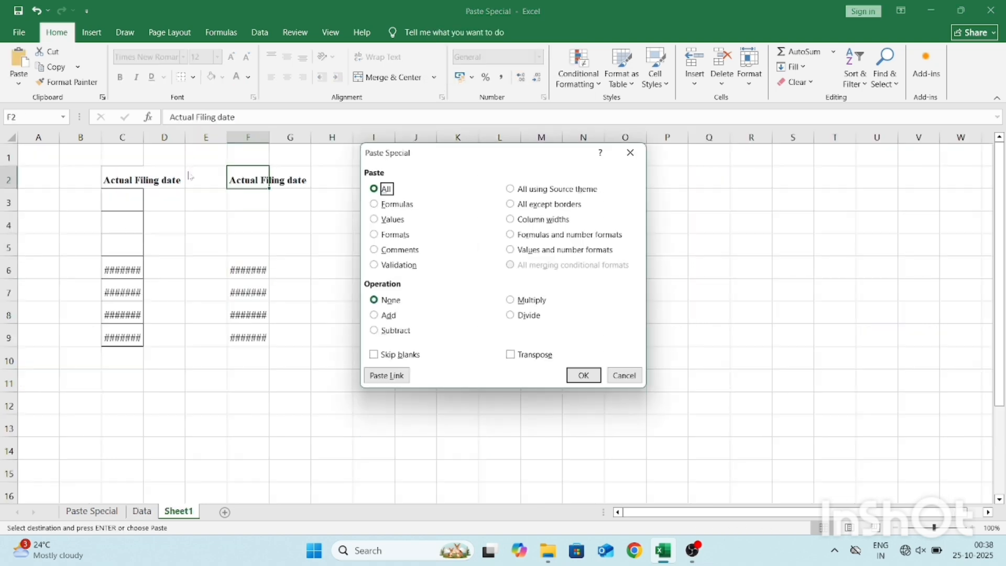
{"action": "key", "text": "alt+w"}
{"action": "key", "text": "Return"}
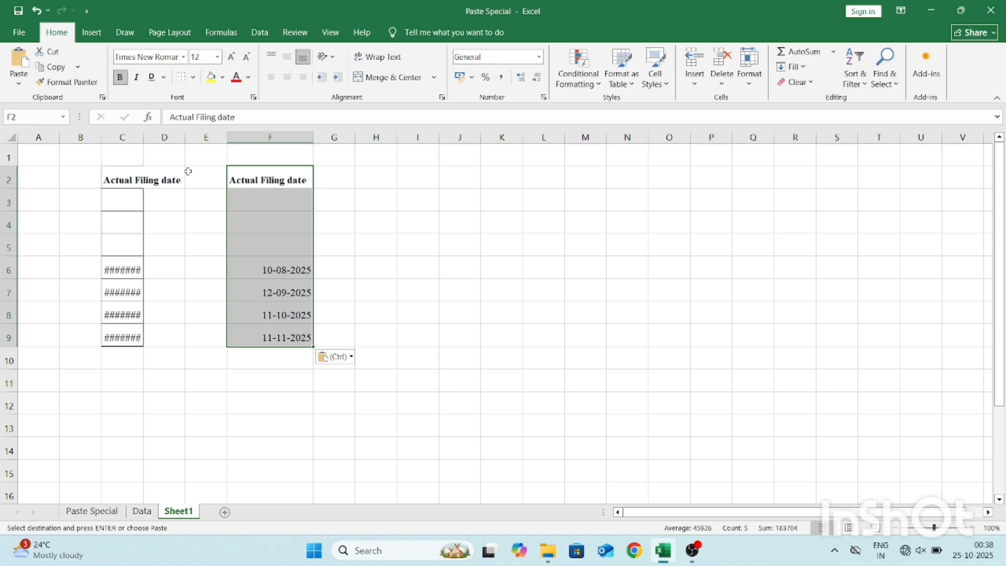
Return to the Data sheet and fill "Done" from F14 down into F15, beside the Column widths label.
{"action": "key", "text": "ctrl+Page_Up"}
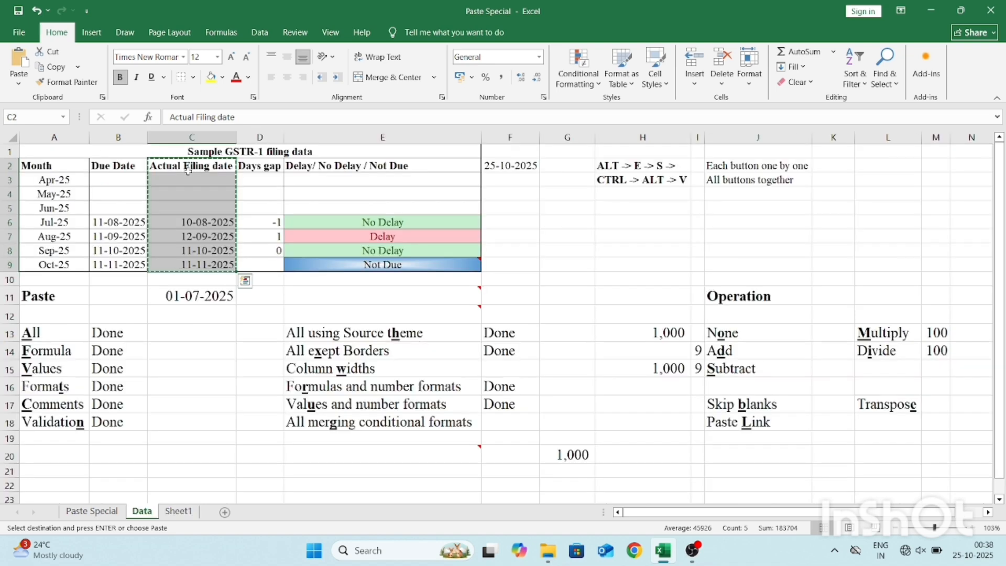
{"action": "left_click", "coordinate": [511, 354]}
{"action": "key", "text": "Down"}
{"action": "key", "text": "ctrl+d"}
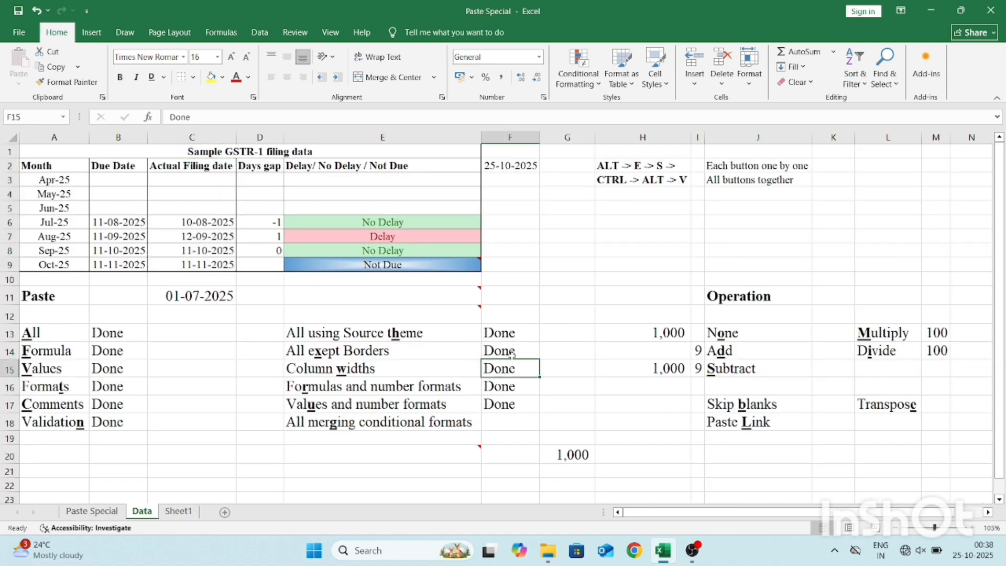
{"action": "left_click", "coordinate": [503, 426]}
{"action": "left_click", "coordinate": [387, 425]}
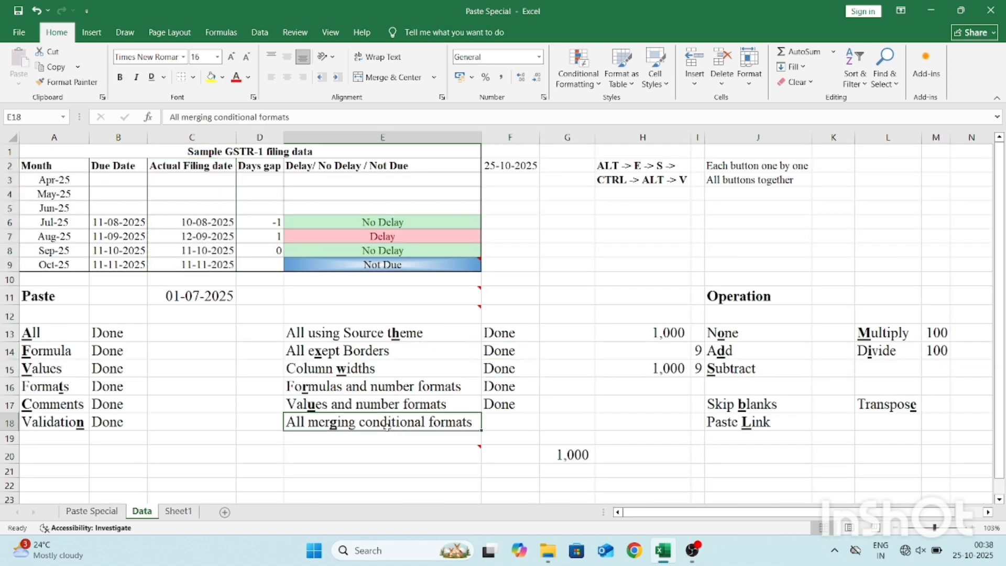
{"action": "left_click", "coordinate": [384, 190]}
{"action": "type", "text": "Delay"}
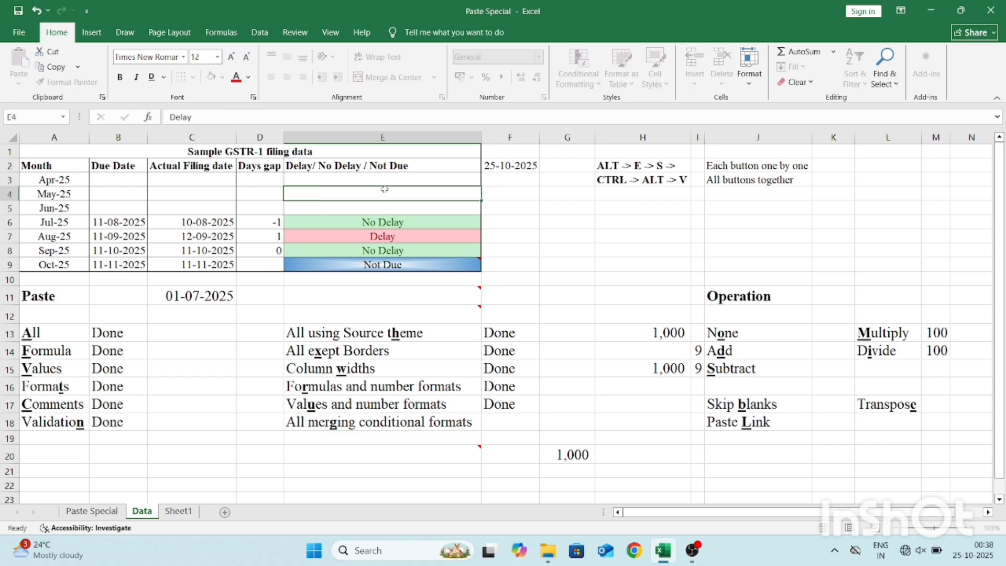
{"action": "key", "text": "Escape"}
Copy the Jul-25 due date, filing date and days gap from B6:D6 into the May-25 row at B4.
{"action": "key", "text": "Left"}
{"action": "key", "text": "Left"}
{"action": "key", "text": "Left"}
{"action": "key", "text": "Down"}
{"action": "key", "text": "Down"}
{"action": "key", "text": "shift+Right"}
{"action": "key", "text": "shift+Right"}
{"action": "key", "text": "ctrl+c"}
{"action": "key", "text": "Up"}
{"action": "key", "text": "Up"}
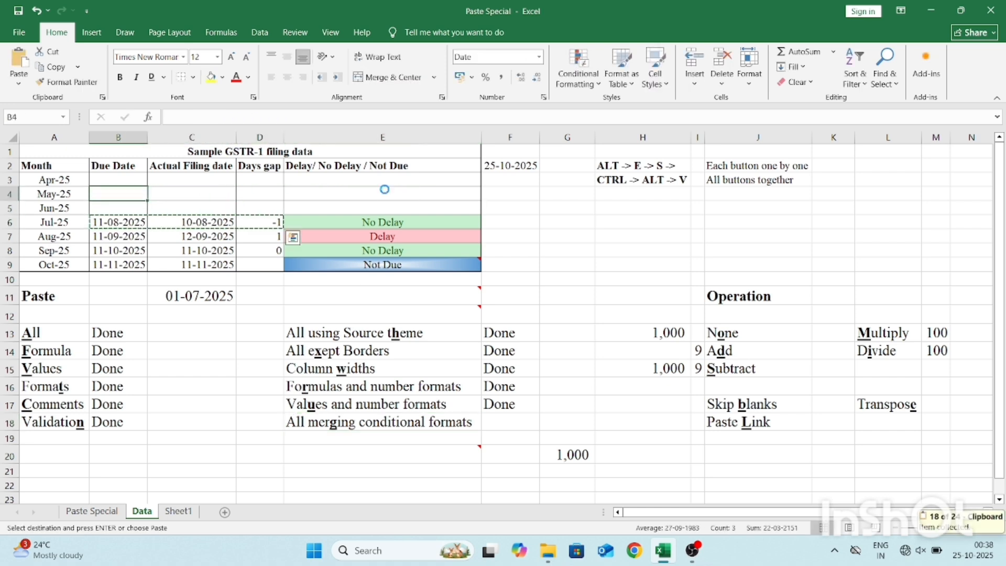
{"action": "key", "text": "Return"}
Copy E6, try an ordinary paste into E4 of the May-25 row, and undo that paste.
{"action": "key", "text": "Right"}
{"action": "key", "text": "Right"}
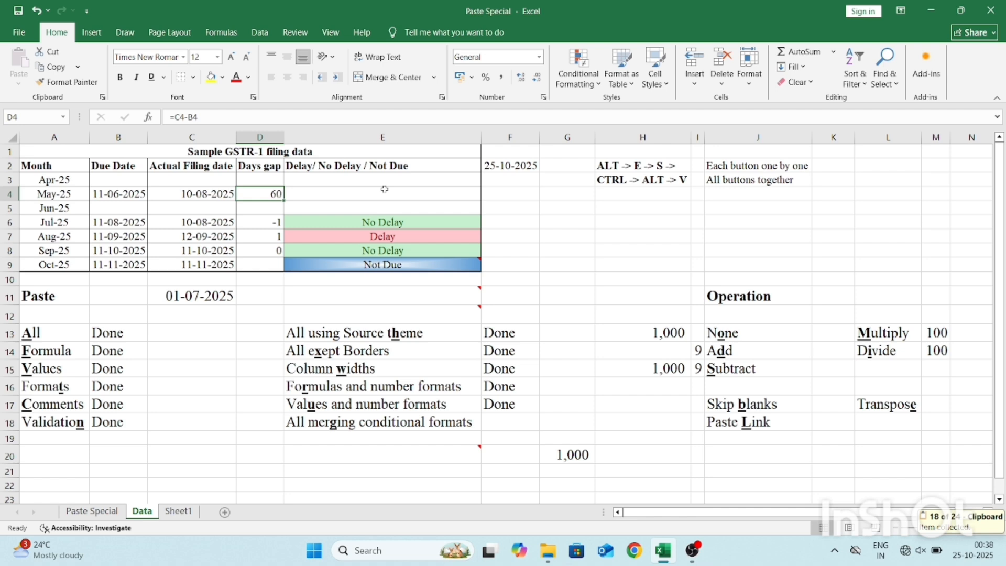
{"action": "key", "text": "Right"}
{"action": "key", "text": "Down"}
{"action": "key", "text": "Down"}
{"action": "key", "text": "ctrl+c"}
{"action": "key", "text": "Up"}
{"action": "key", "text": "Up"}
{"action": "key", "text": "Return"}
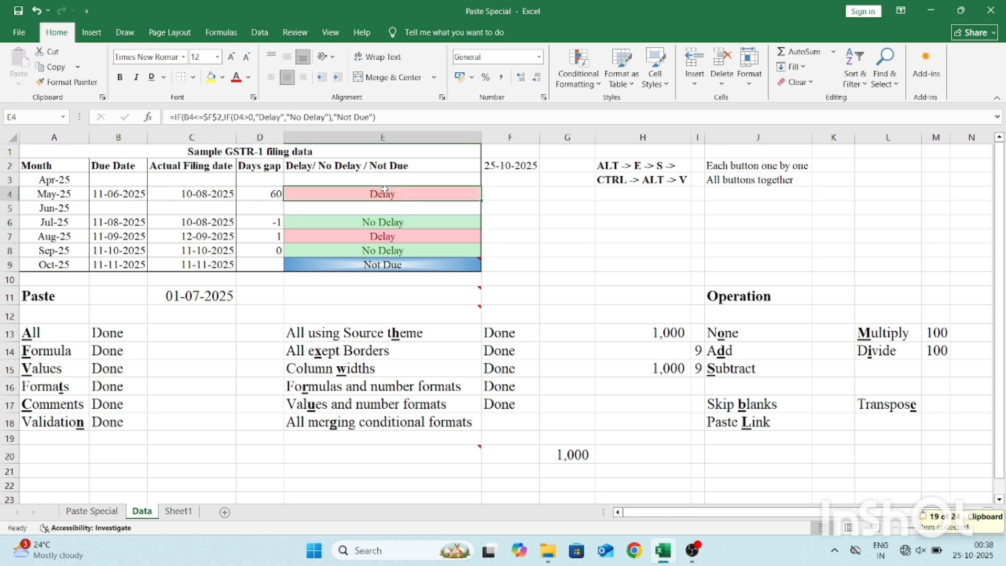
{"action": "key", "text": "ctrl+z"}
Paste the copied E6 into E4 using the Formulas option of Paste Special.
{"action": "key", "text": "alt+e"}
{"action": "key", "text": "s"}
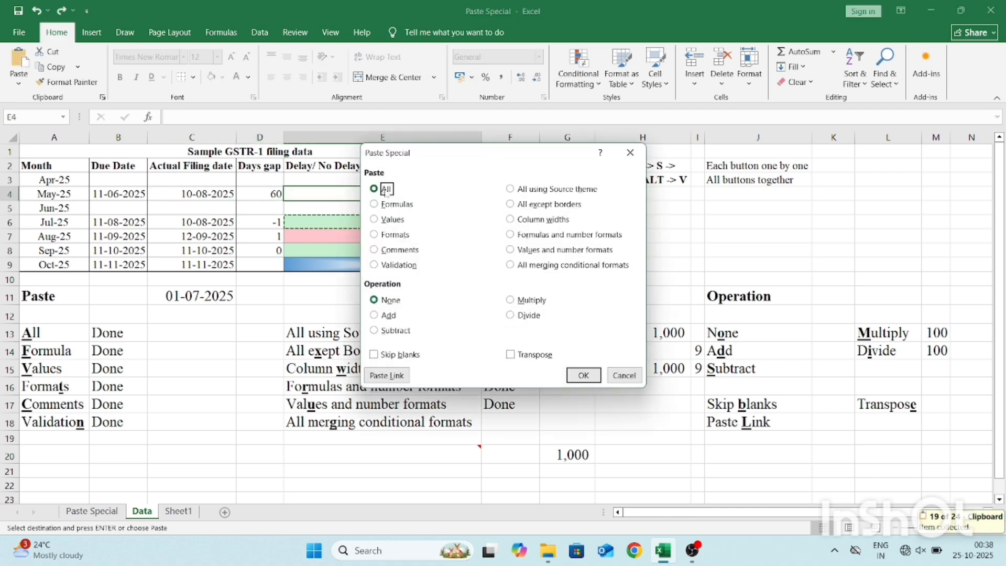
{"action": "key", "text": "d"}
{"action": "key", "text": "n"}
{"action": "key", "text": "f"}
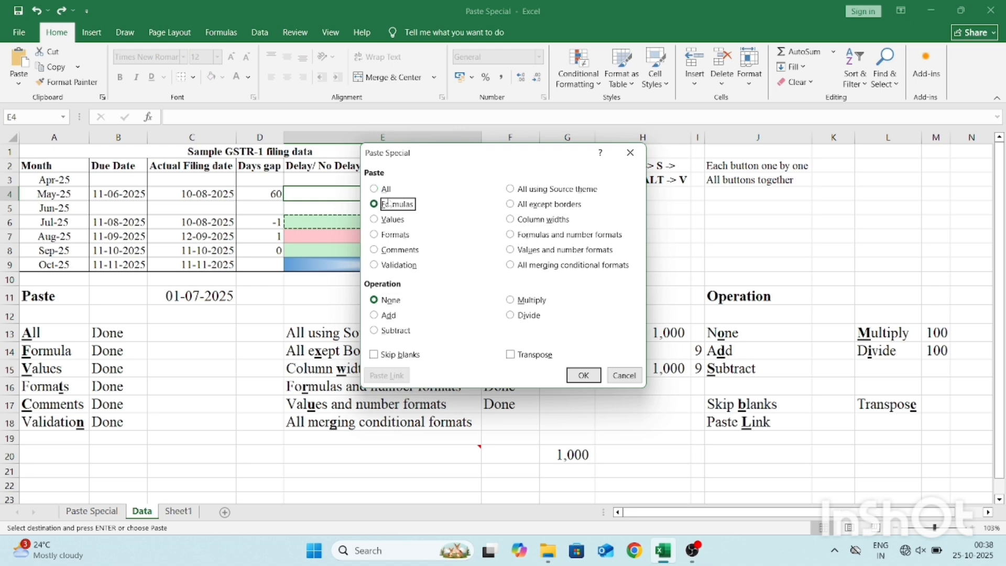
{"action": "key", "text": "Return"}
{"action": "key", "text": "Escape"}
{"action": "key", "text": "Down"}
{"action": "key", "text": "Down"}
{"action": "key", "text": "Up"}
{"action": "key", "text": "Up"}
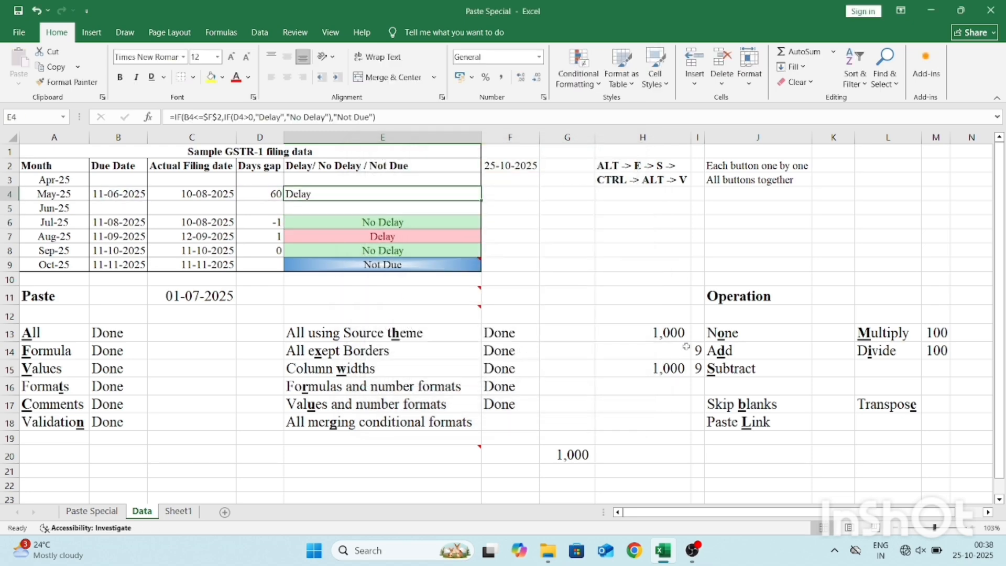
Copy E7 and paste it into E4 using the All merging conditional formats option of Paste Special.
{"action": "key", "text": "Down"}
{"action": "key", "text": "Down"}
{"action": "key", "text": "Down"}
{"action": "key", "text": "ctrl+c"}
{"action": "key", "text": "Up"}
{"action": "key", "text": "Up"}
{"action": "key", "text": "Up"}
{"action": "key", "text": "ctrl+alt+v"}
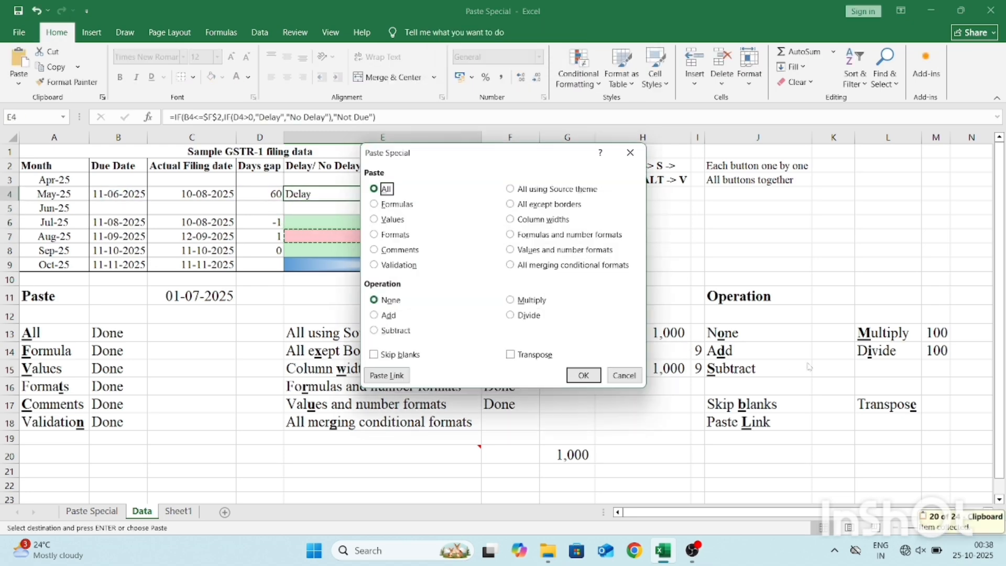
{"action": "left_click", "coordinate": [549, 265]}
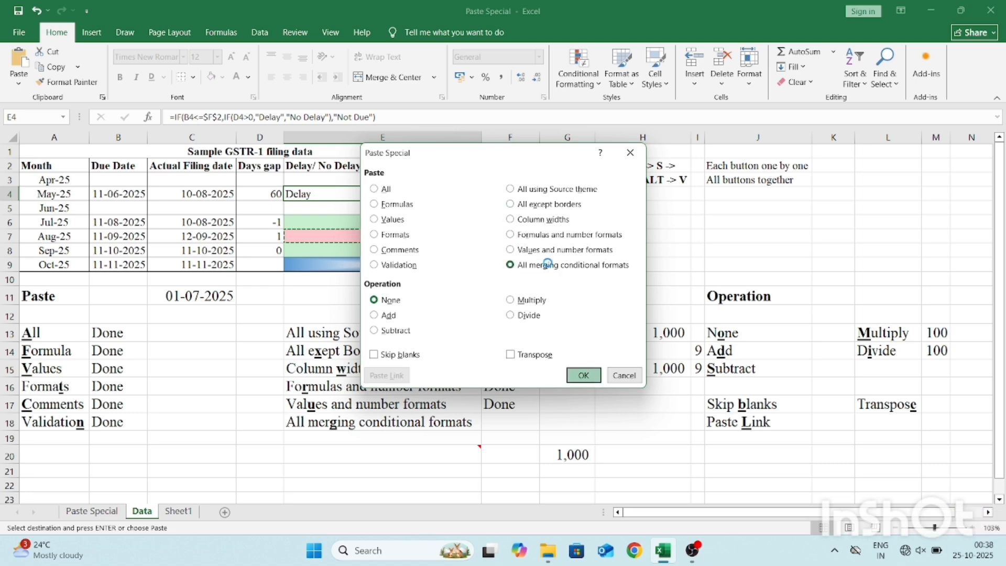
{"action": "key", "text": "Return"}
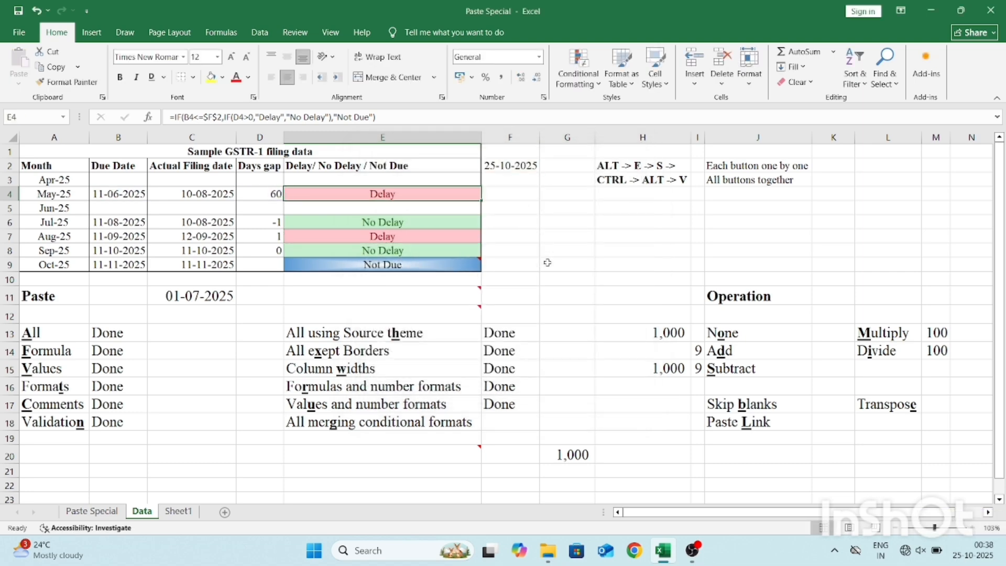
Enter "Done" in F18, beside the All merging conditional formats label.
{"action": "key", "text": "Left"}
{"action": "key", "text": "Left"}
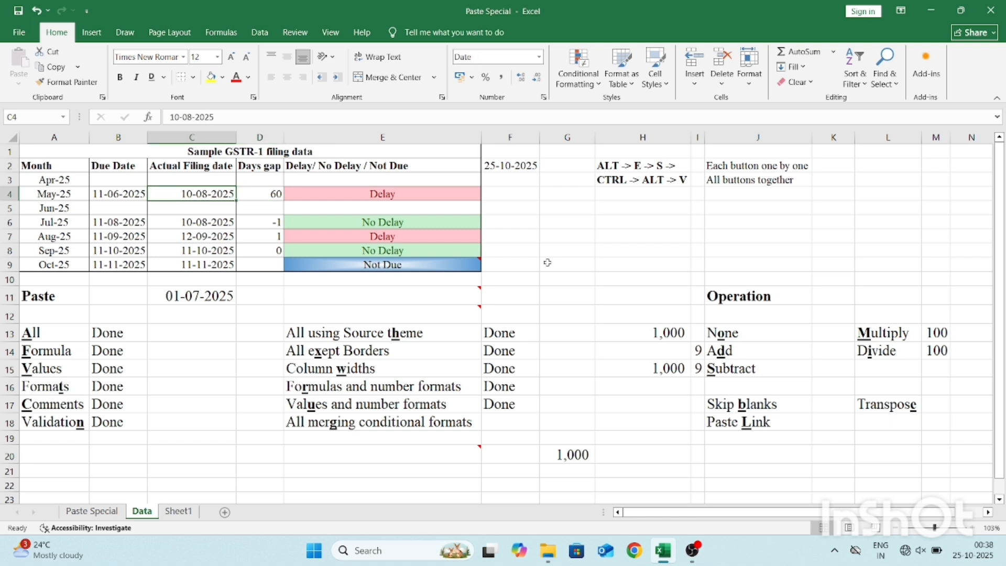
{"action": "left_click", "coordinate": [524, 421]}
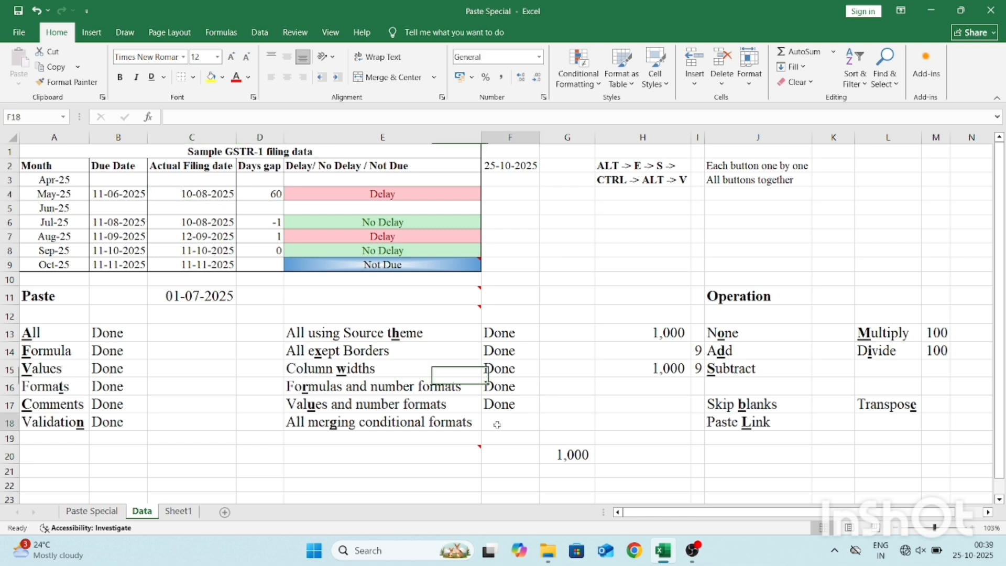
{"action": "type", "text": "Done"}
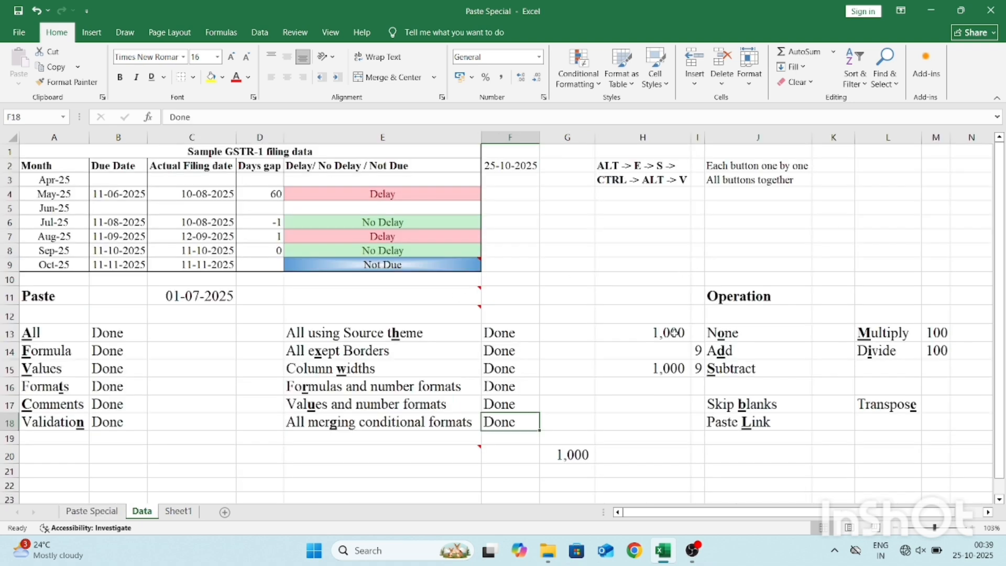
Examine whether H13 and H15 hold plain numbers or formulas, leaving both cells unedited.
{"action": "left_click", "coordinate": [646, 340]}
{"action": "key", "text": "Down"}
{"action": "key", "text": "Down"}
{"action": "key", "text": "F2"}
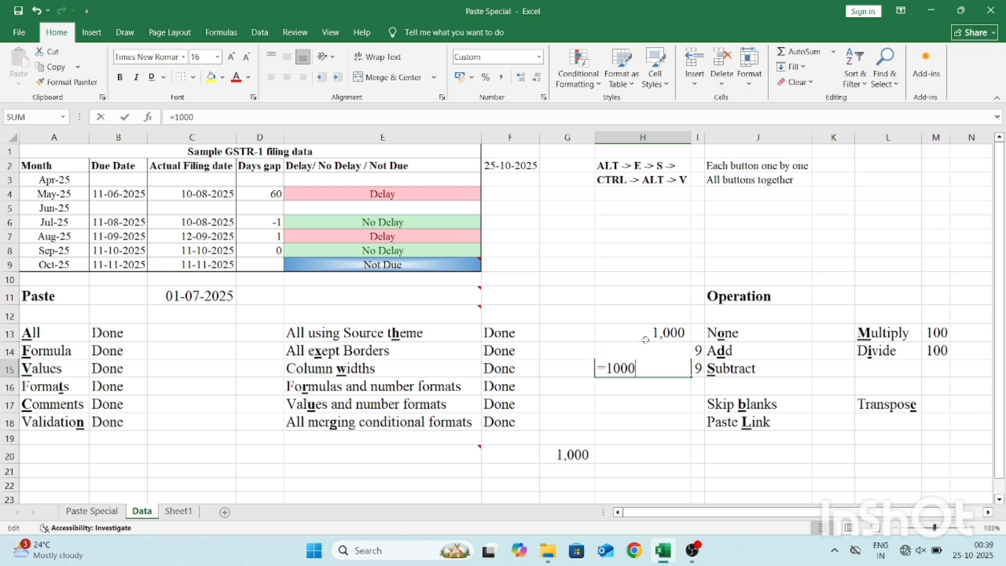
{"action": "key", "text": "Escape"}
{"action": "key", "text": "Up"}
{"action": "key", "text": "Right"}
{"action": "key", "text": "ctrl+c"}
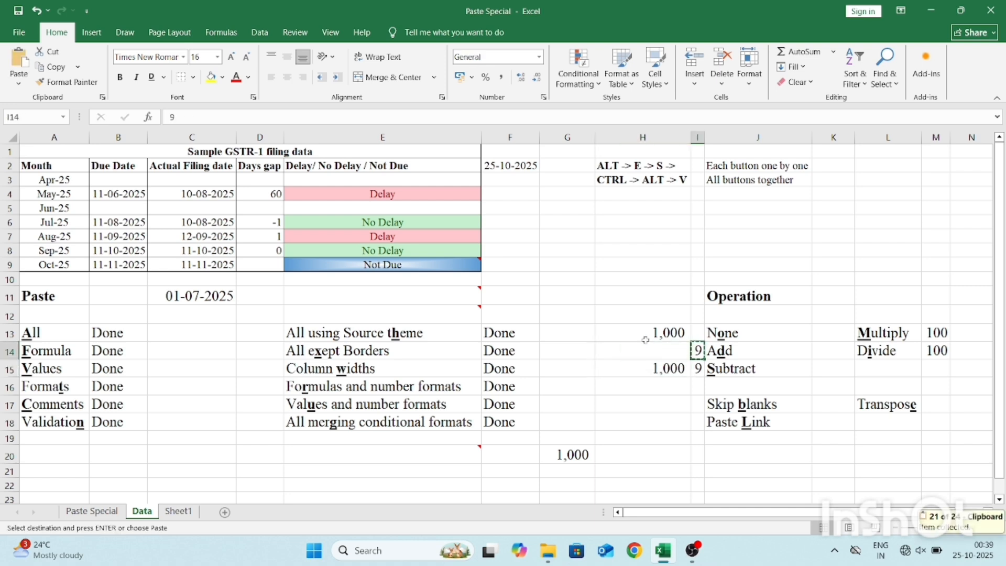
{"action": "left_click", "coordinate": [645, 340]}
{"action": "key", "text": "Down"}
{"action": "key", "text": "Down"}
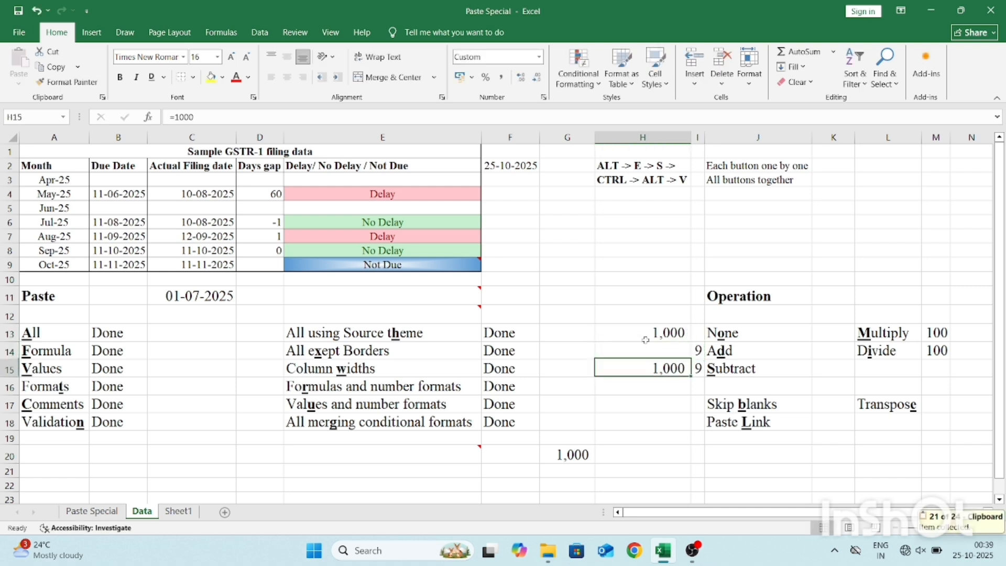
{"action": "key", "text": "F2"}
{"action": "key", "text": "Escape"}
{"action": "left_click", "coordinate": [646, 340]}
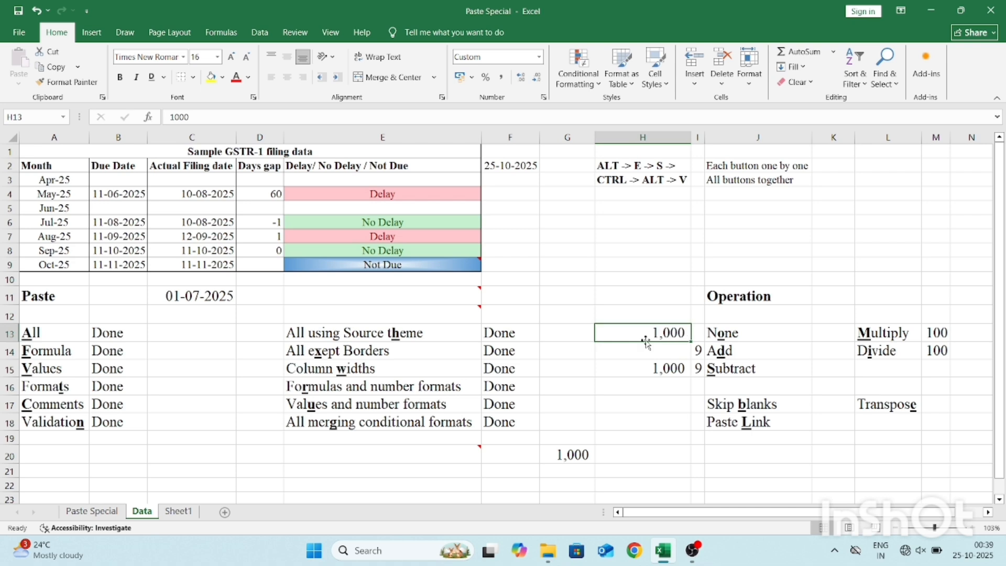
Copy the 9 from I14 and paste it onto H13:H15 using Paste Special with Values and the Add operation.
{"action": "key", "text": "Down"}
{"action": "key", "text": "Right"}
{"action": "key", "text": "ctrl+c"}
{"action": "left_click", "coordinate": [645, 340]}
{"action": "key", "text": "shift+Down"}
{"action": "key", "text": "shift+Down"}
{"action": "key", "text": "alt+e"}
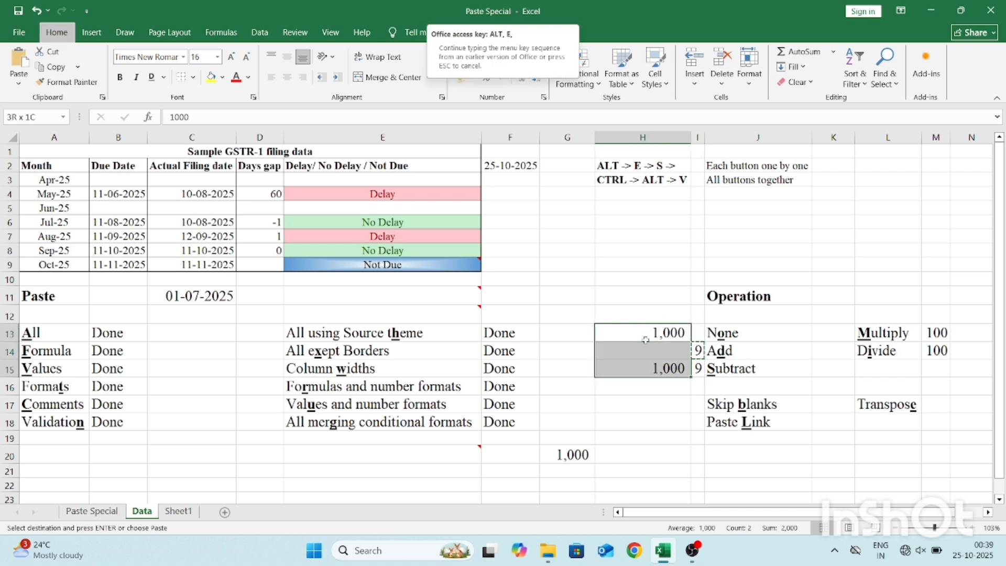
{"action": "key", "text": "s"}
{"action": "key", "text": "v"}
{"action": "key", "text": "d"}
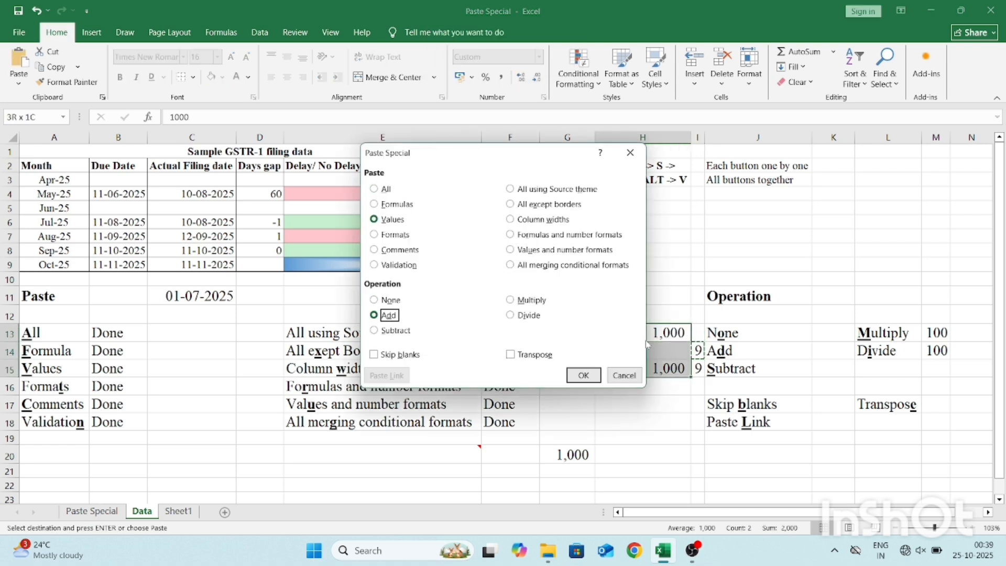
{"action": "key", "text": "Return"}
Examine the contents of H13, H14 and H15 to see how the Add operation changed numbers, blanks and formulas.
{"action": "key", "text": "Down"}
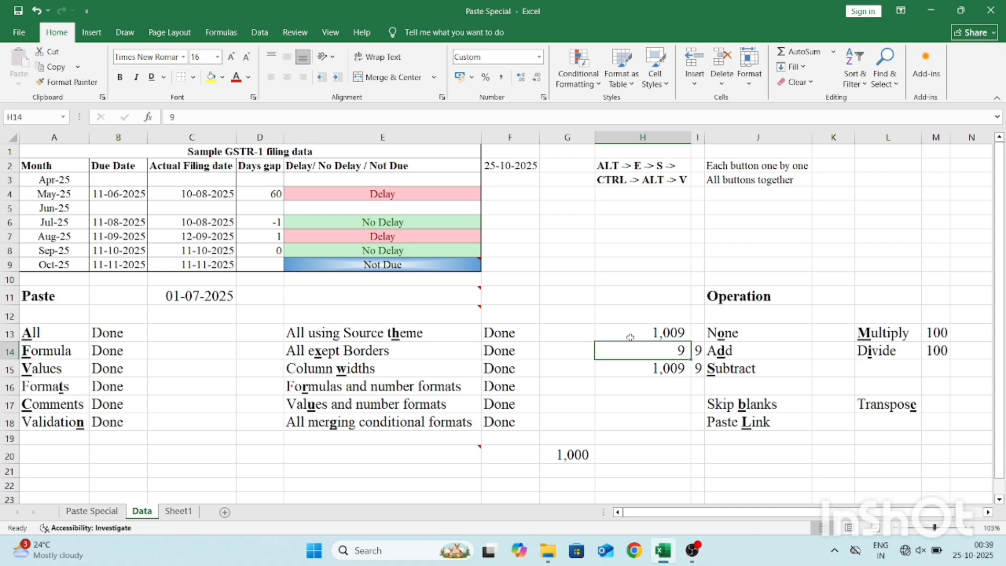
{"action": "left_click", "coordinate": [630, 337]}
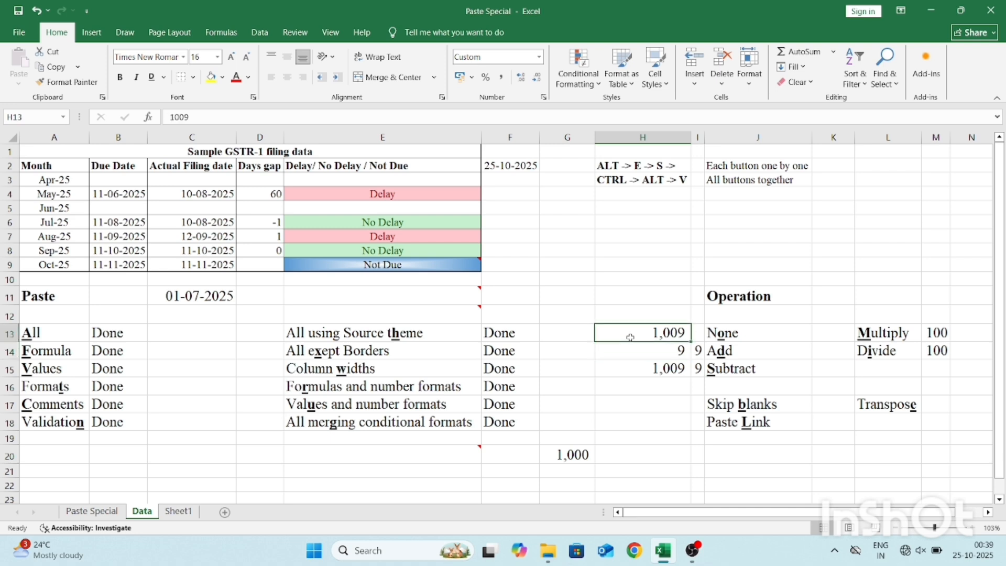
{"action": "key", "text": "Down"}
{"action": "key", "text": "Down"}
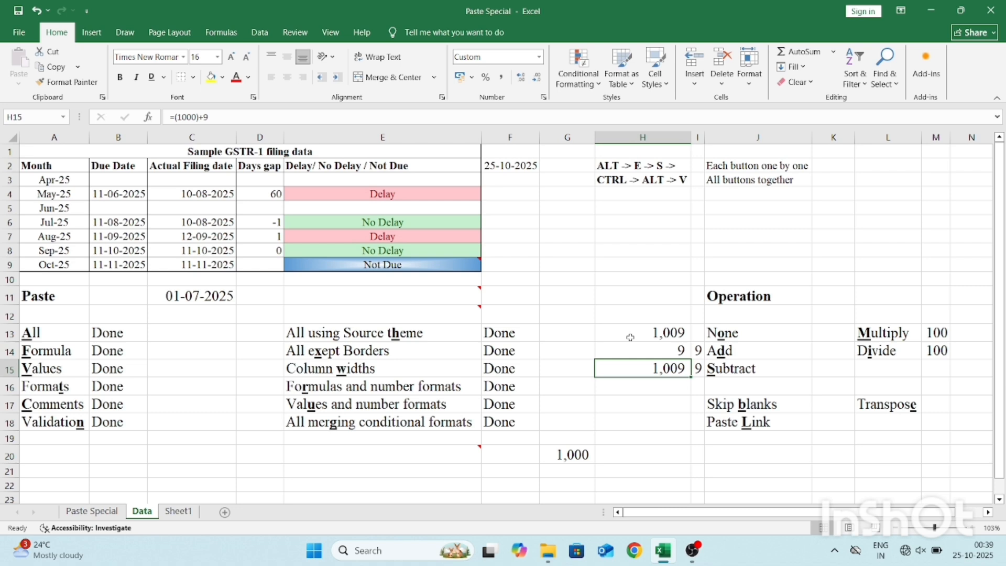
{"action": "key", "text": "F2"}
{"action": "key", "text": "Escape"}
{"action": "key", "text": "Up"}
{"action": "key", "text": "Up"}
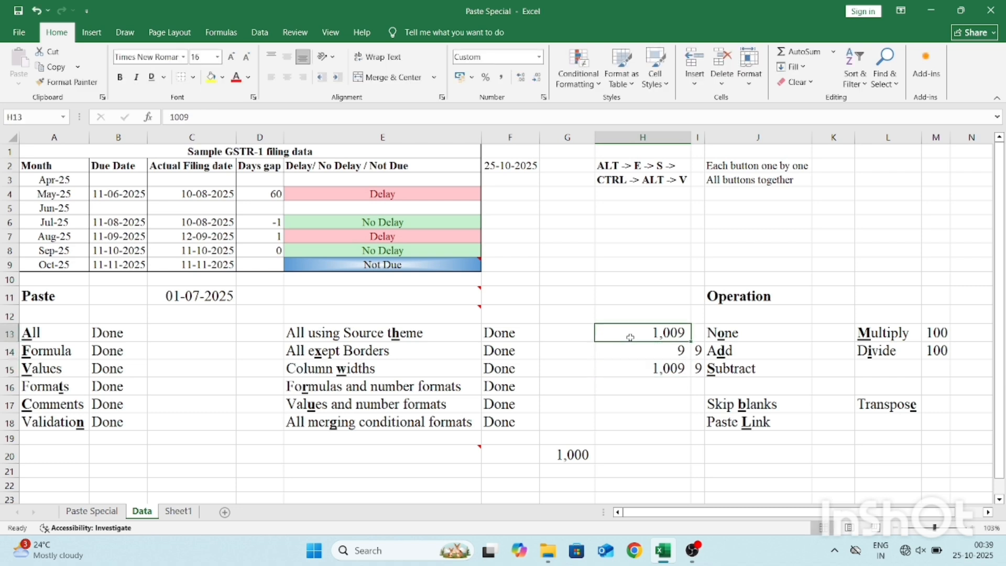
Copy the 9 from I14 and paste it onto H13:H15 using Paste Special with Values and the Subtract operation.
{"action": "key", "text": "Down"}
{"action": "key", "text": "Right"}
{"action": "key", "text": "ctrl+c"}
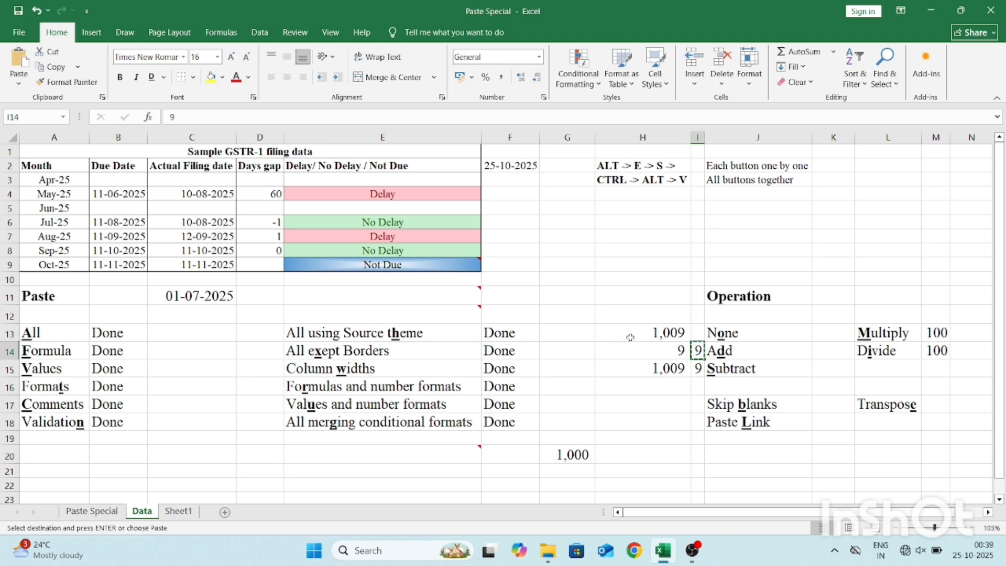
{"action": "key", "text": "Left"}
{"action": "key", "text": "Up"}
{"action": "key", "text": "shift+Down"}
{"action": "key", "text": "shift+Down"}
{"action": "key", "text": "alt+e"}
{"action": "key", "text": "s"}
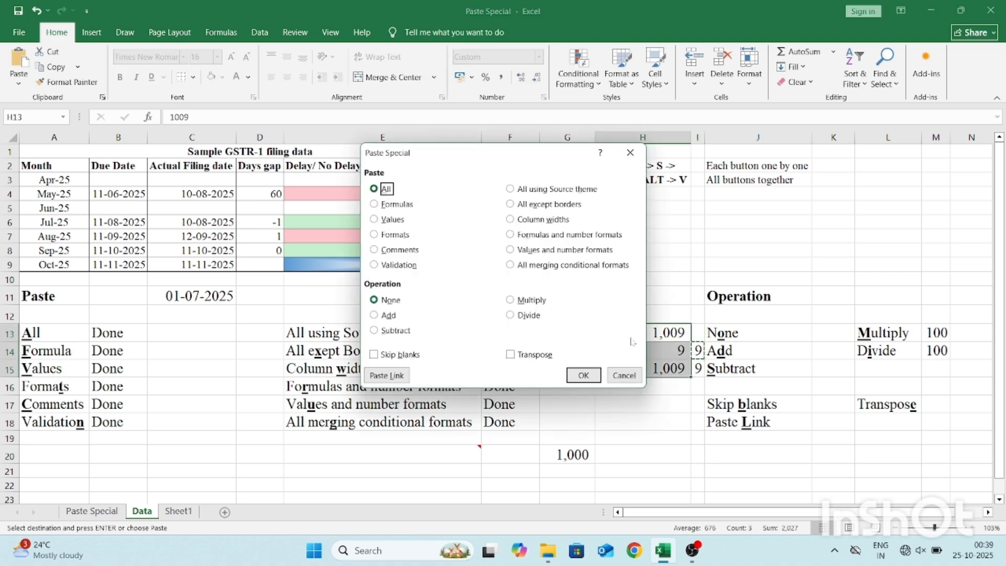
{"action": "key", "text": "v"}
{"action": "key", "text": "s"}
{"action": "key", "text": "Return"}
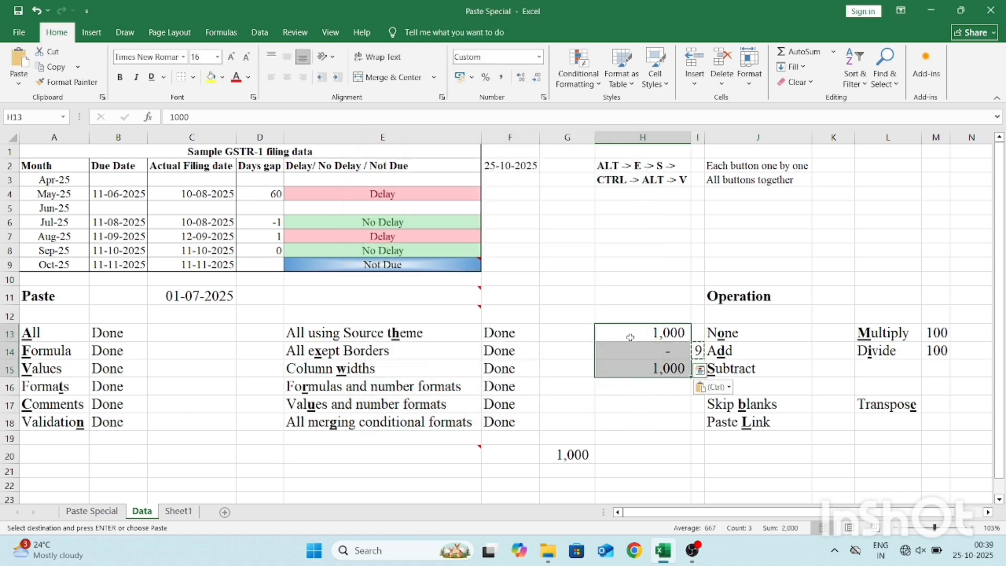
{"action": "key", "text": "Escape"}
Copy the 100 from M13 and paste it onto H13:H15 using Paste Special with Values and the Multiply operation.
{"action": "key", "text": "Right"}
{"action": "key", "text": "Right"}
{"action": "key", "text": "Right"}
{"action": "key", "text": "Right"}
{"action": "key", "text": "Right"}
{"action": "key", "text": "ctrl+c"}
{"action": "key", "text": "Left"}
{"action": "key", "text": "Left"}
{"action": "key", "text": "Left"}
{"action": "key", "text": "Left"}
{"action": "key", "text": "Left"}
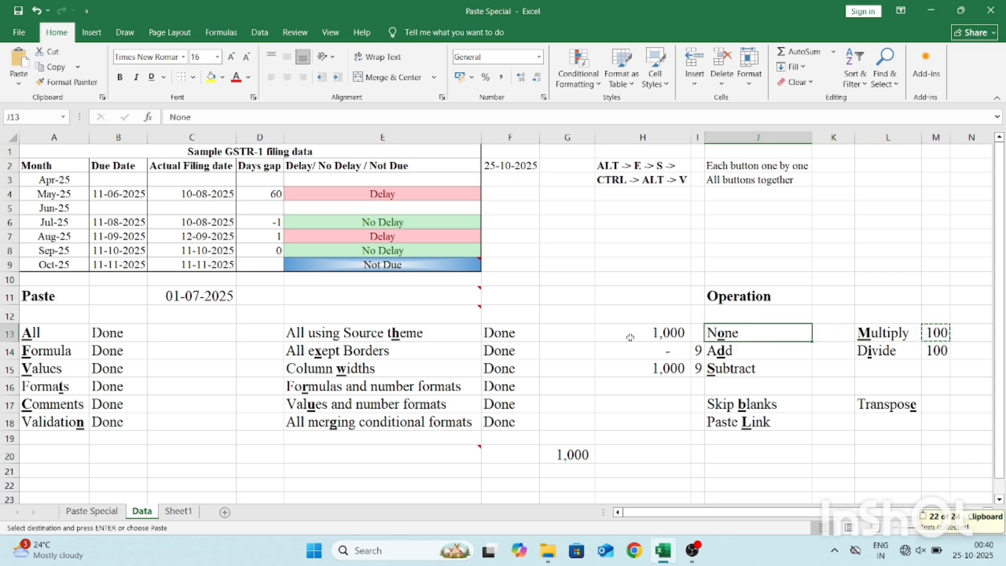
{"action": "key", "text": "shift+Down"}
{"action": "key", "text": "shift+Down"}
{"action": "key", "text": "alt+e"}
{"action": "key", "text": "s"}
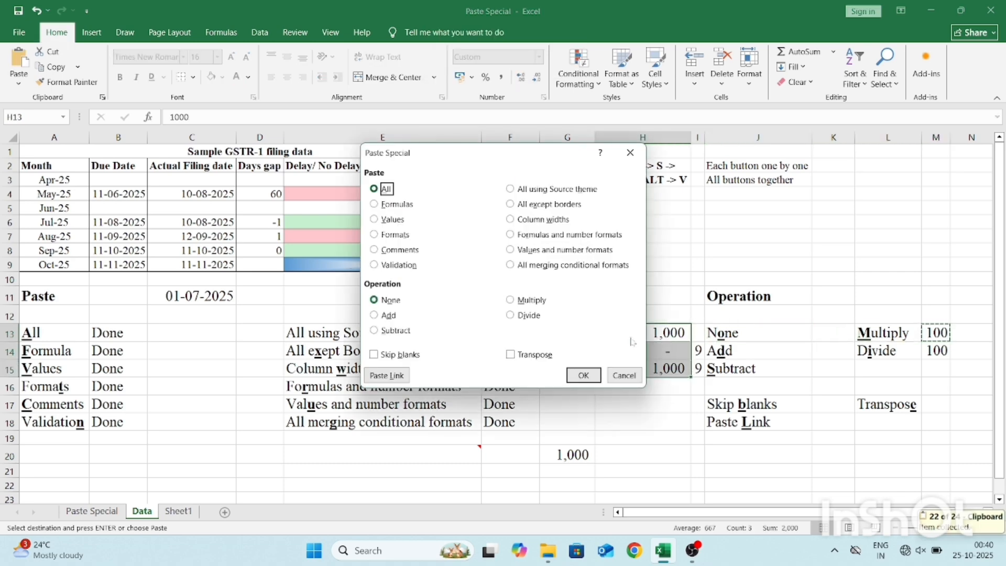
{"action": "key", "text": "v"}
{"action": "key", "text": "m"}
{"action": "key", "text": "Return"}
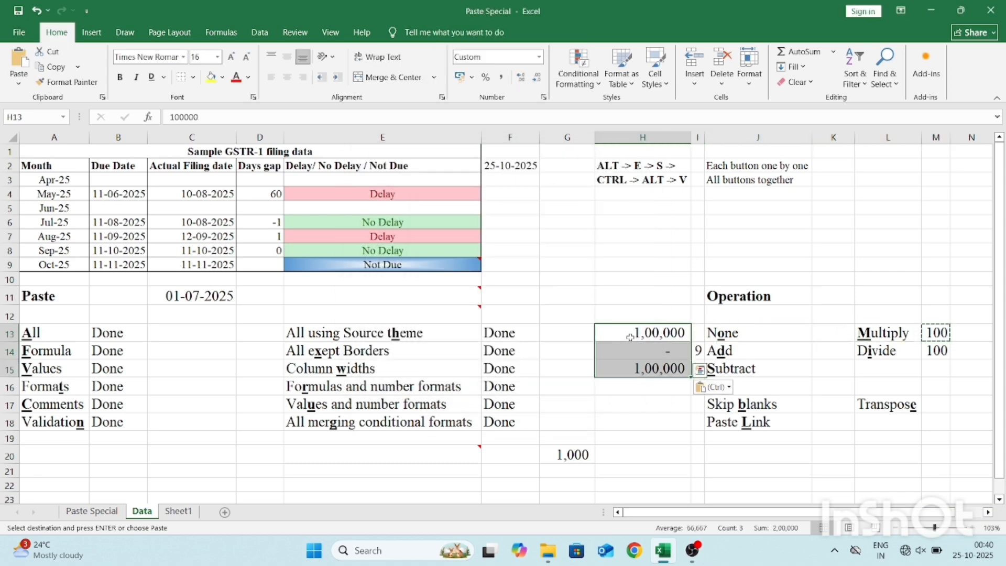
Examine the contents of H13:H15 after multiplying, and undo the Multiply paste.
{"action": "key", "text": "shift+Up"}
{"action": "key", "text": "shift+Up"}
{"action": "key", "text": "Escape"}
{"action": "key", "text": "Down"}
{"action": "key", "text": "Down"}
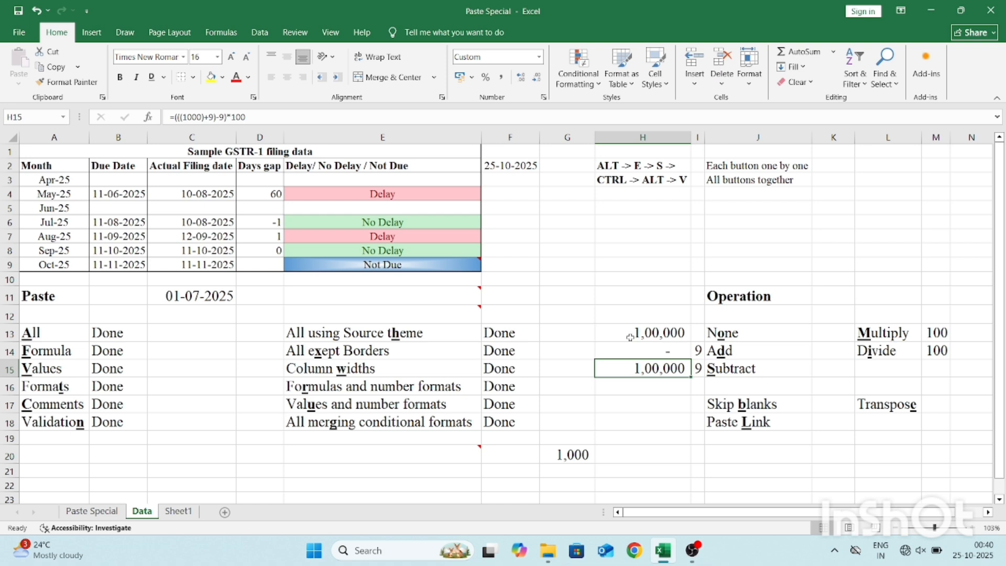
{"action": "key", "text": "ctrl+z"}
Paste the 100 from M13 onto H13 using Paste Special with Values and the Divide operation.
{"action": "left_click", "coordinate": [630, 338]}
{"action": "key", "text": "alt+e"}
{"action": "key", "text": "s"}
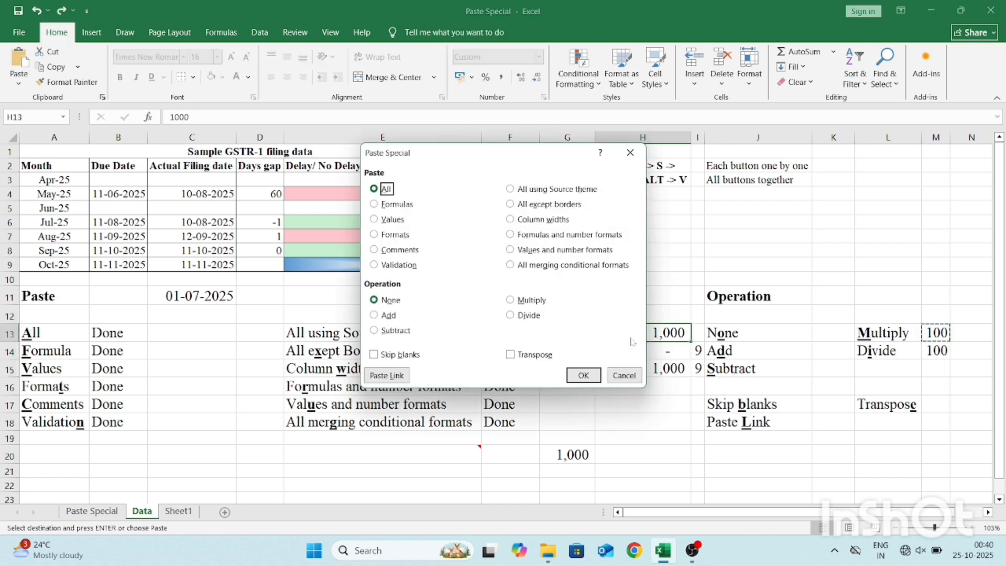
{"action": "key", "text": "v"}
{"action": "key", "text": "i"}
{"action": "key", "text": "Return"}
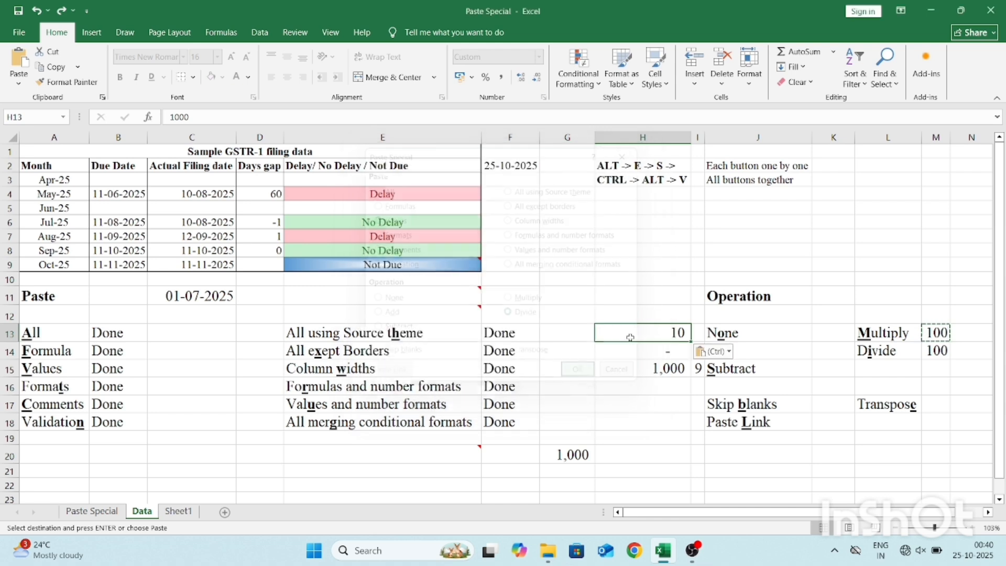
{"action": "key", "text": "Escape"}
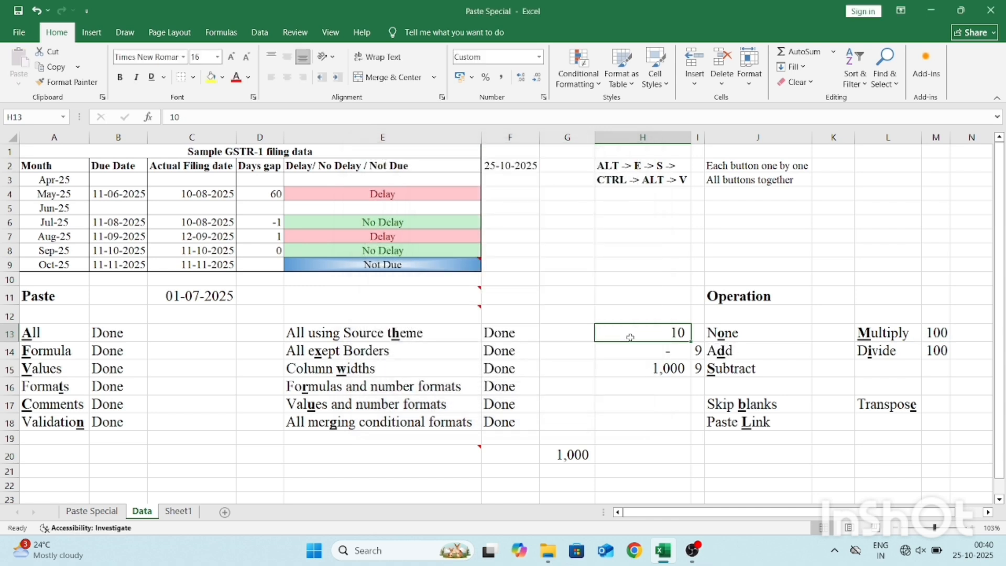
Clear the contents of H14 so the range H13:H15 contains a blank cell.
{"action": "key", "text": "Down"}
{"action": "key", "text": "Down"}
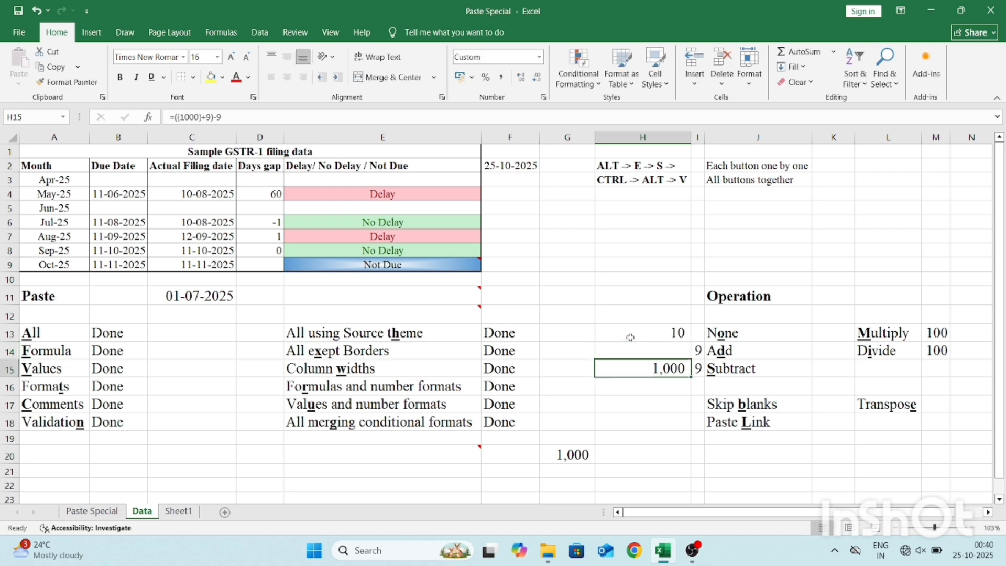
{"action": "key", "text": "Up"}
{"action": "key", "text": "Up"}
Copy H13:H15 and paste it at M13 using Paste Special with Values and Skip blanks.
{"action": "key", "text": "shift+Down"}
{"action": "key", "text": "shift+Down"}
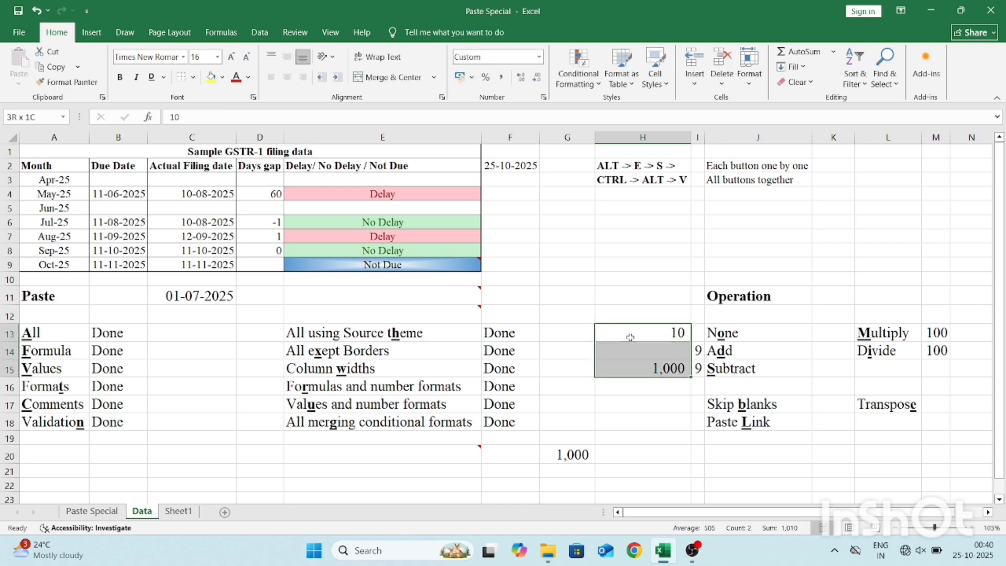
{"action": "key", "text": "ctrl+c"}
{"action": "key", "text": "Right"}
{"action": "key", "text": "Right"}
{"action": "key", "text": "Right"}
{"action": "key", "text": "Right"}
{"action": "key", "text": "Right"}
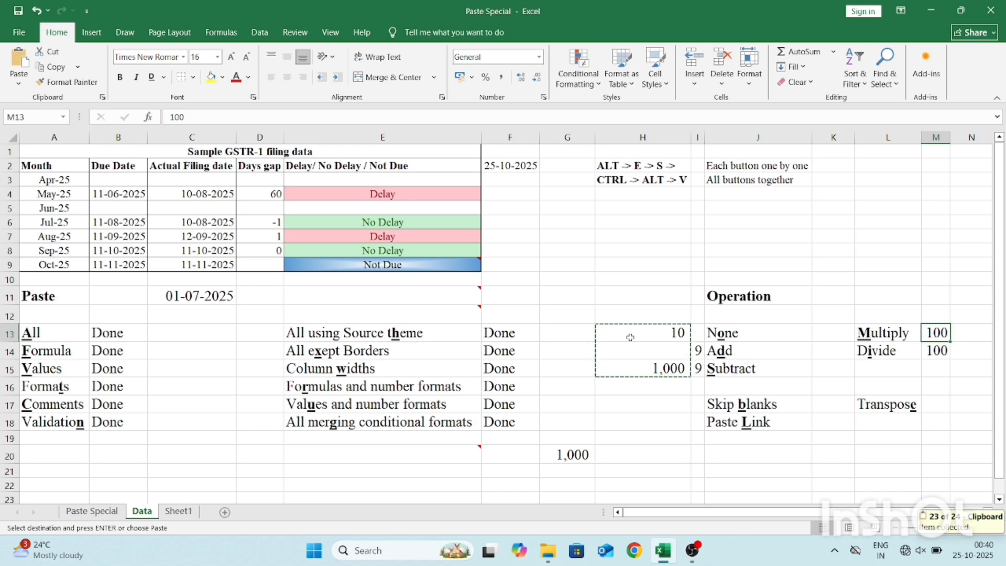
{"action": "key", "text": "alt+e"}
{"action": "key", "text": "s"}
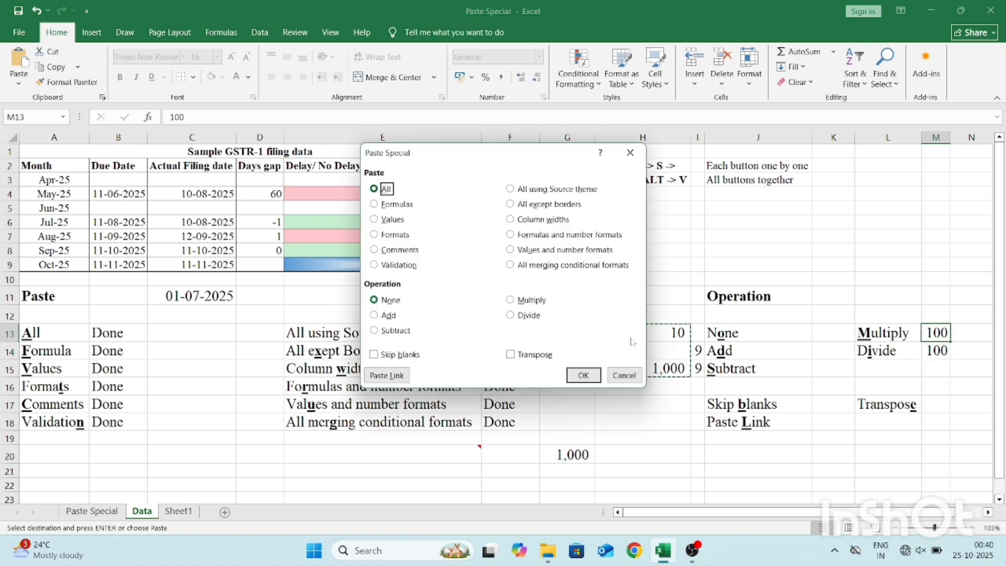
{"action": "key", "text": "v"}
{"action": "key", "text": "b"}
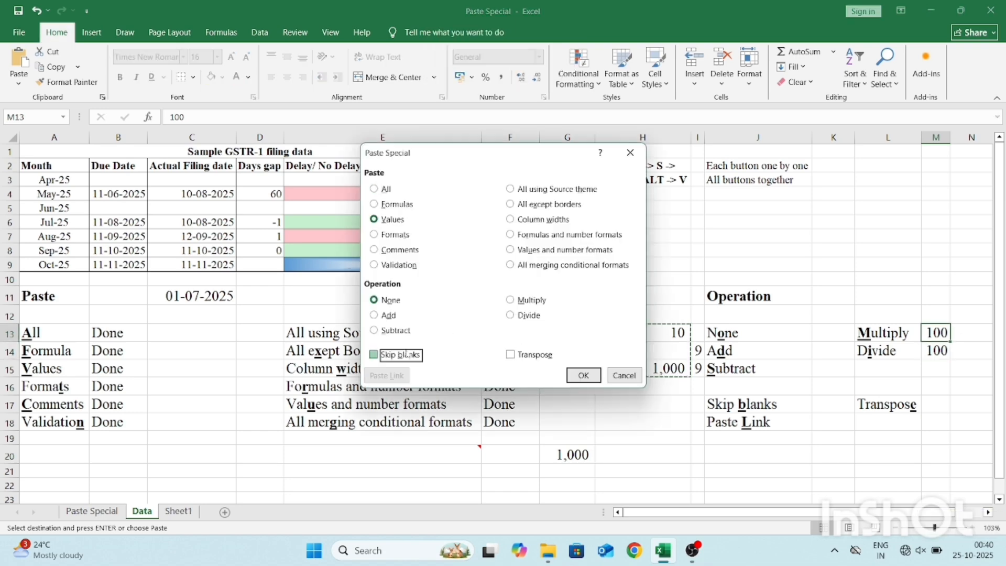
{"action": "left_click", "coordinate": [579, 375]}
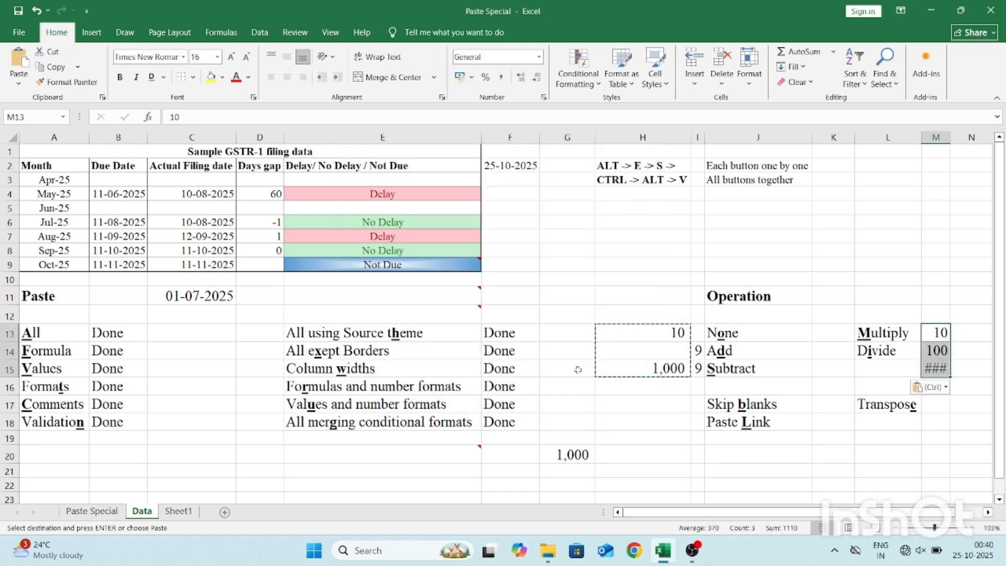
AutoFit the width of column M to its contents and end the copy mode.
{"action": "double_click", "coordinate": [952, 142]}
{"action": "left_click", "coordinate": [938, 351]}
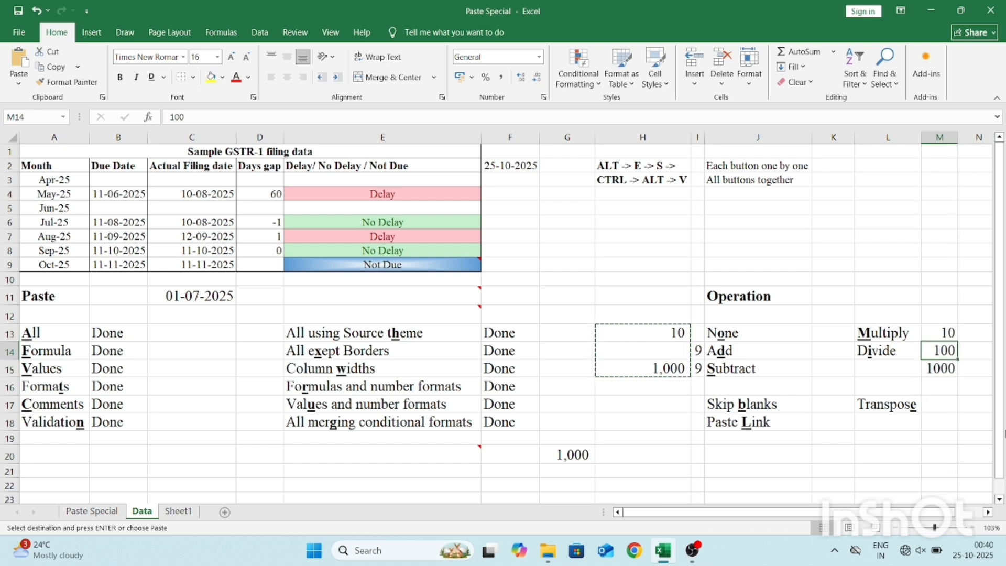
{"action": "key", "text": "Escape"}
Compare M13:M15 with the source cells H13:H15 row by row to see how Skip blanks treated the empty cell.
{"action": "key", "text": "Up"}
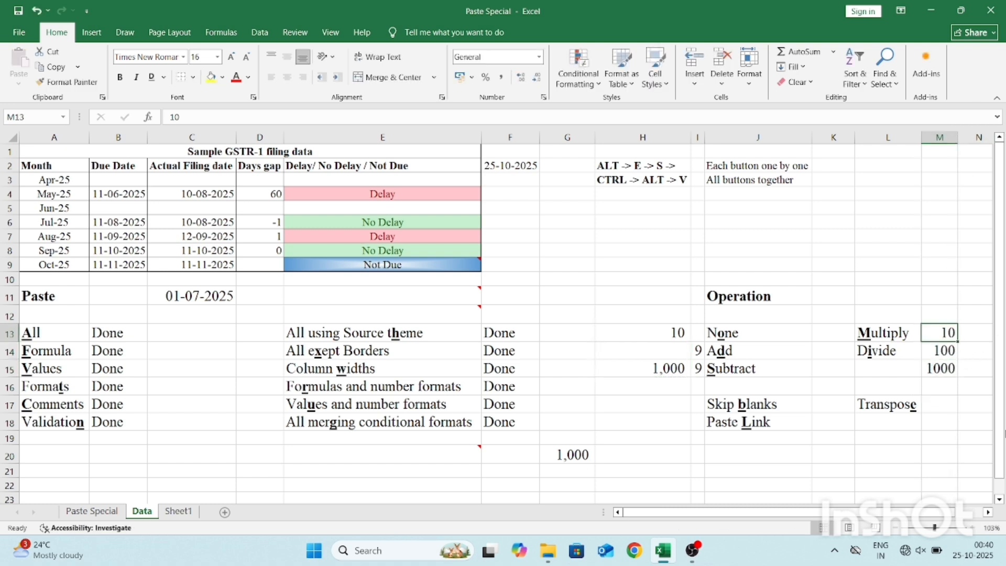
{"action": "key", "text": "Left"}
{"action": "key", "text": "Left"}
{"action": "key", "text": "Left"}
{"action": "key", "text": "Left"}
{"action": "key", "text": "Left"}
{"action": "key", "text": "Right"}
{"action": "key", "text": "Right"}
{"action": "key", "text": "Right"}
{"action": "key", "text": "Right"}
{"action": "key", "text": "Right"}
{"action": "key", "text": "Right"}
{"action": "key", "text": "Down"}
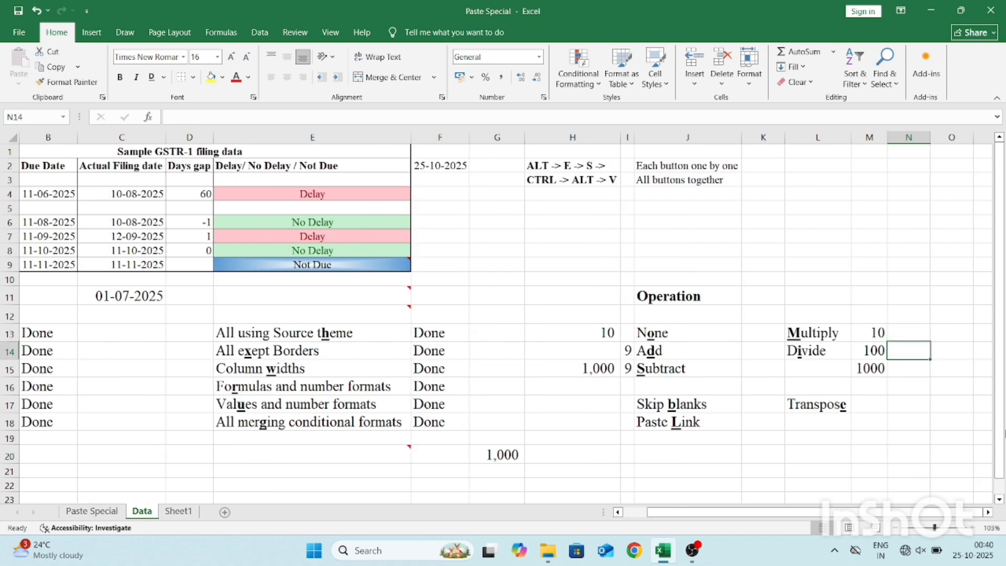
{"action": "key", "text": "Left"}
{"action": "key", "text": "Left"}
{"action": "key", "text": "Left"}
{"action": "key", "text": "Left"}
{"action": "key", "text": "Left"}
{"action": "key", "text": "Left"}
{"action": "key", "text": "Right"}
{"action": "key", "text": "Right"}
{"action": "key", "text": "Right"}
{"action": "key", "text": "Right"}
{"action": "key", "text": "Right"}
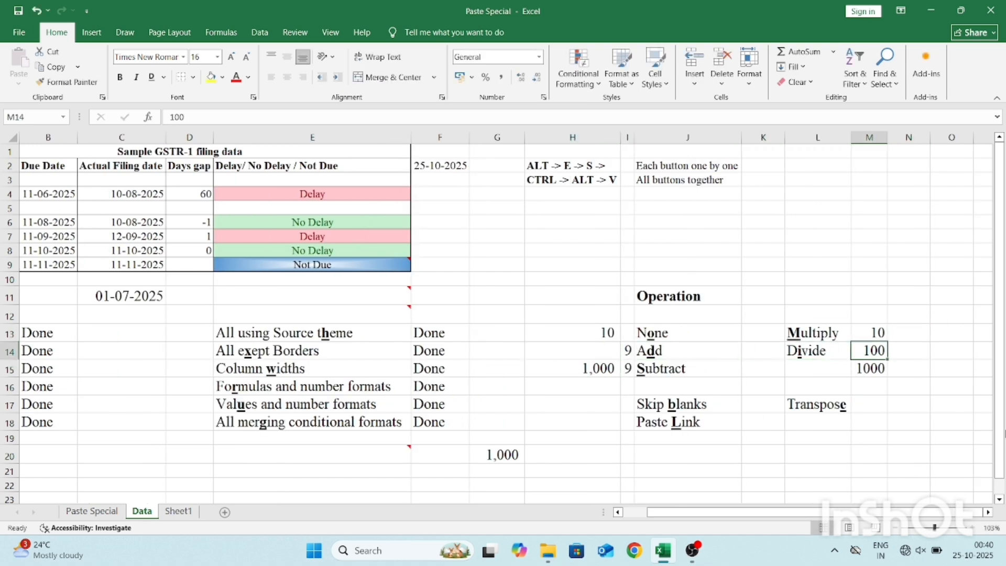
{"action": "key", "text": "Down"}
{"action": "key", "text": "Left"}
{"action": "key", "text": "Left"}
{"action": "key", "text": "Left"}
{"action": "key", "text": "Left"}
{"action": "key", "text": "Left"}
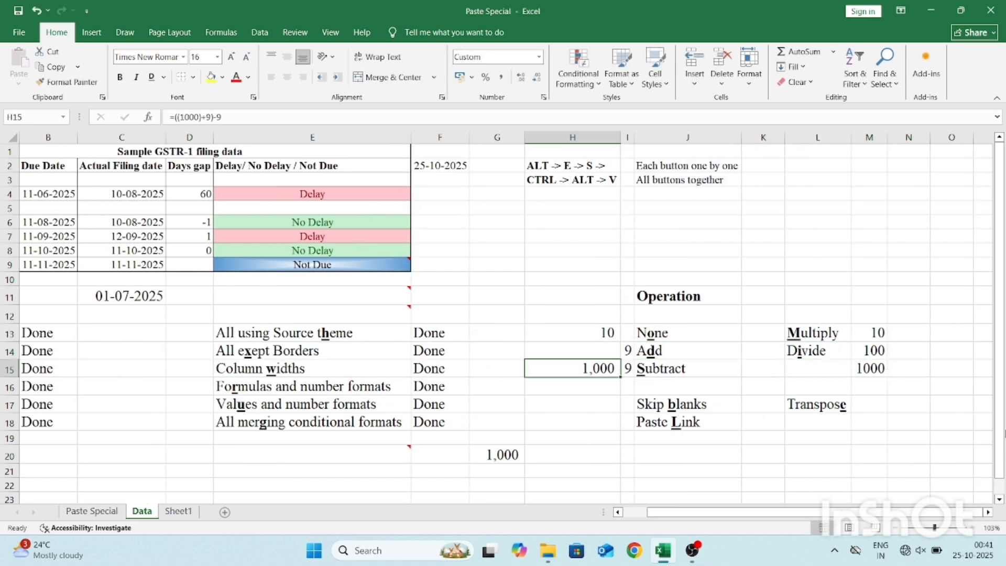
{"action": "key", "text": "Right"}
{"action": "key", "text": "Right"}
{"action": "key", "text": "Right"}
{"action": "key", "text": "Right"}
{"action": "key", "text": "Right"}
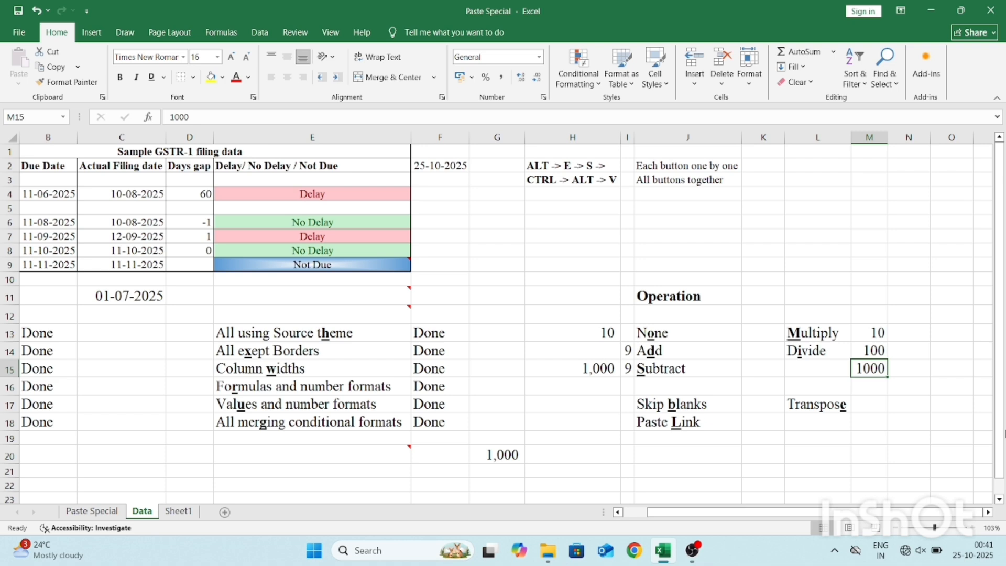
{"action": "left_click", "coordinate": [559, 341]}
{"action": "left_click", "coordinate": [560, 343]}
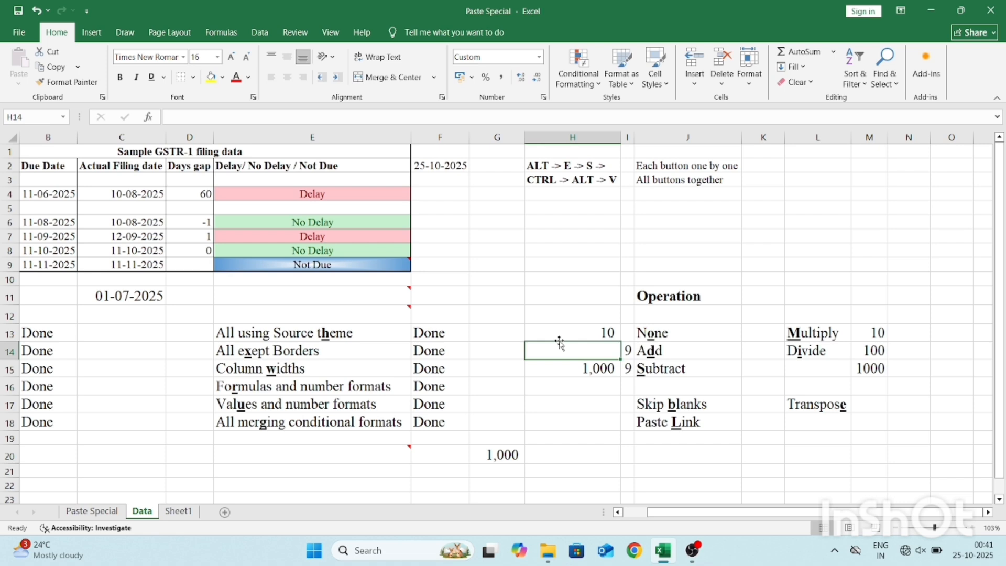
Copy H13:H15 and paste it at H8 using Paste Special with Values and Transpose.
{"action": "left_click", "coordinate": [559, 340]}
{"action": "key", "text": "shift+Down"}
{"action": "key", "text": "shift+Down"}
{"action": "key", "text": "ctrl+c"}
{"action": "key", "text": "Up"}
{"action": "key", "text": "Up"}
{"action": "key", "text": "Up"}
{"action": "key", "text": "Up"}
{"action": "key", "text": "Up"}
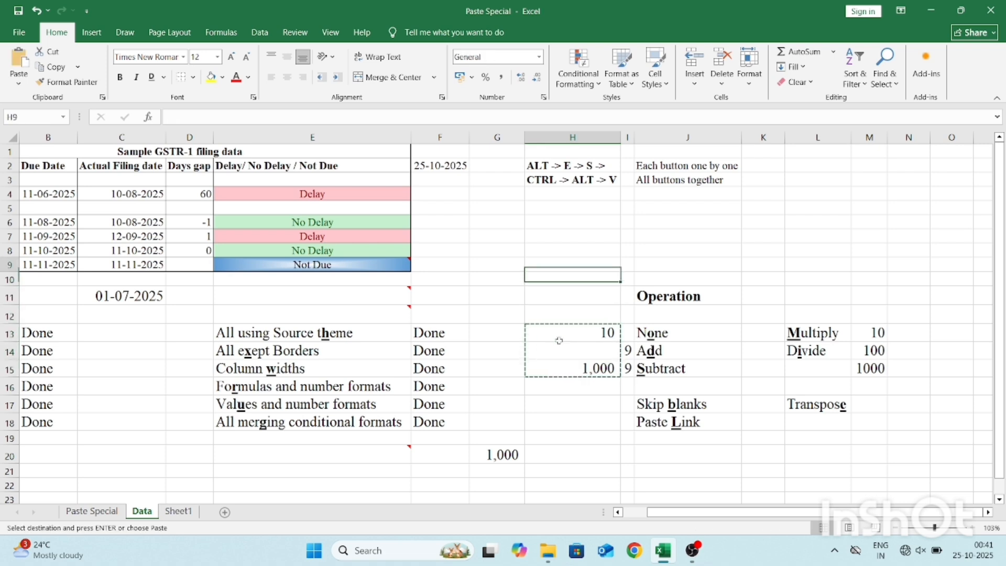
{"action": "key", "text": "ctrl+alt+v"}
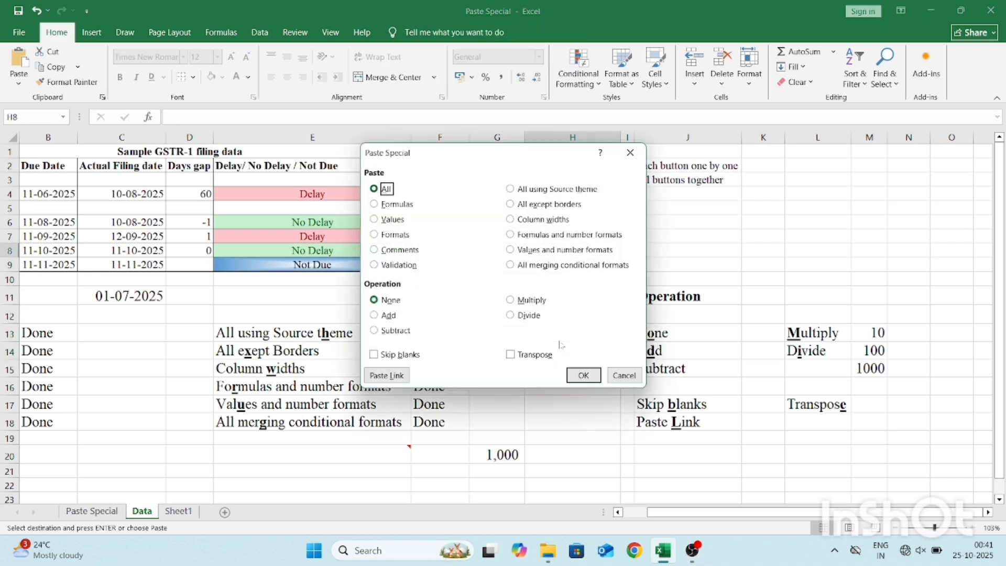
{"action": "key", "text": "v"}
{"action": "key", "text": "e"}
{"action": "key", "text": "Return"}
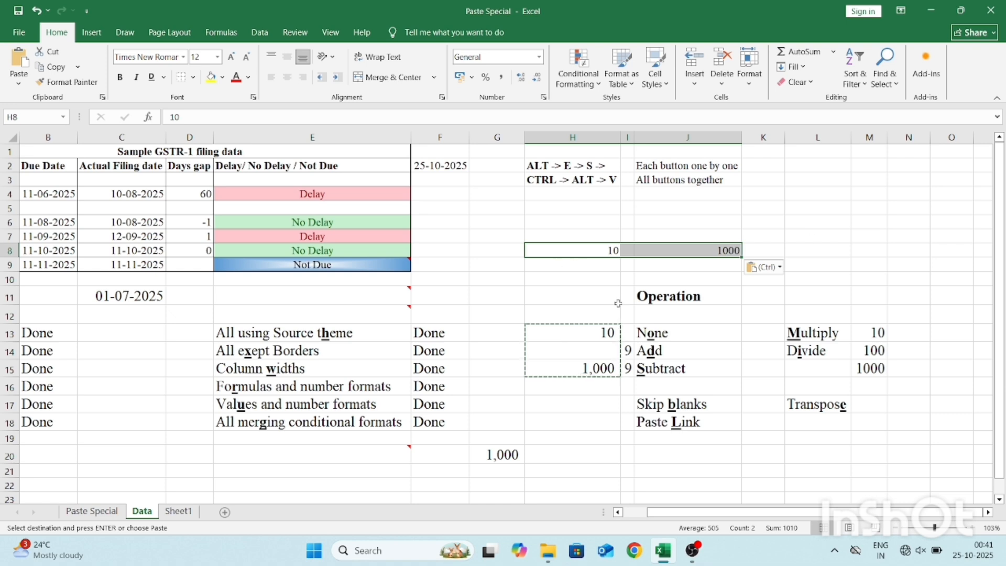
Clear the transposed values in H8:J8 and the contents of G20.
{"action": "key", "text": "Delete"}
{"action": "left_click", "coordinate": [667, 425]}
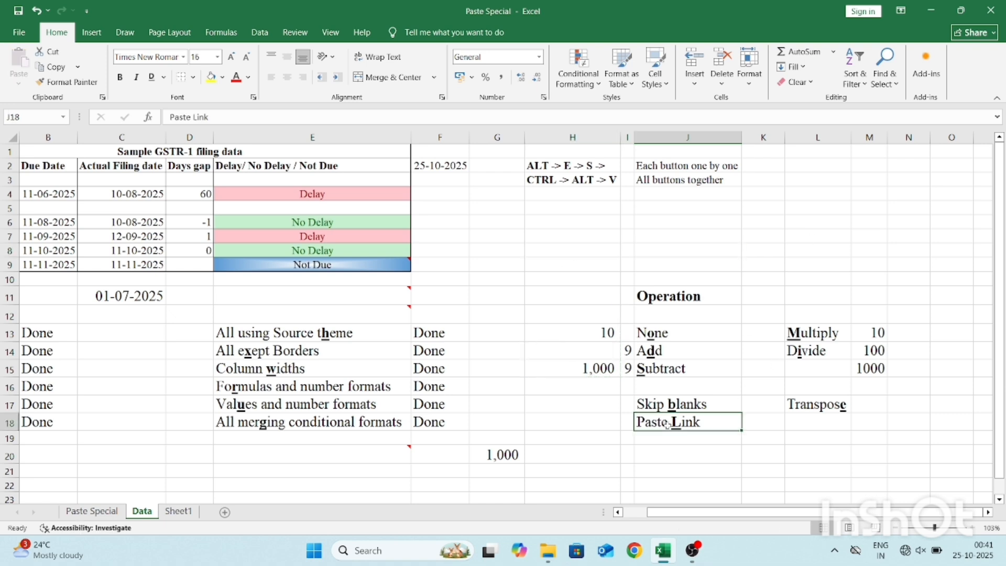
{"action": "left_click", "coordinate": [499, 457]}
{"action": "key", "text": "Delete"}
Copy H15, paste it into G20 with Paste Link, and inspect the resulting formula without editing it.
{"action": "key", "text": "Up"}
{"action": "key", "text": "Up"}
{"action": "key", "text": "Right"}
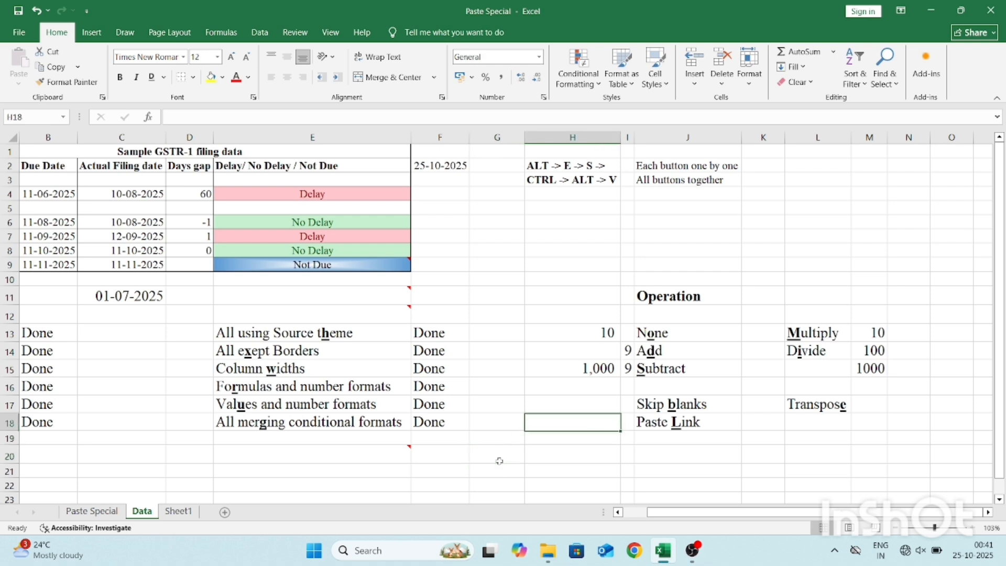
{"action": "key", "text": "Up"}
{"action": "key", "text": "Up"}
{"action": "key", "text": "Up"}
{"action": "key", "text": "Up"}
{"action": "key", "text": "Down"}
{"action": "key", "text": "Down"}
{"action": "key", "text": "Down"}
{"action": "key", "text": "Down"}
{"action": "key", "text": "Down"}
{"action": "key", "text": "Down"}
{"action": "key", "text": "Left"}
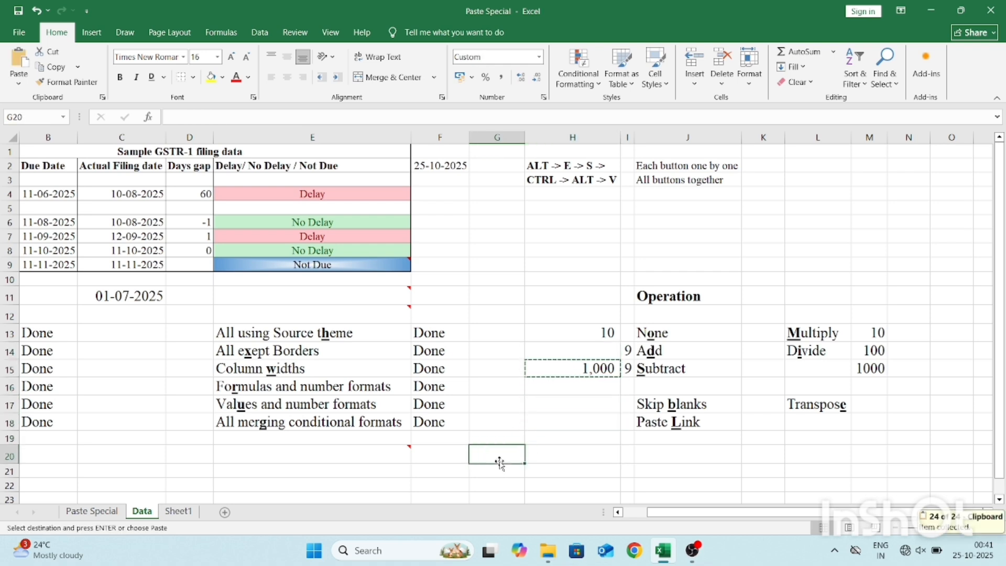
{"action": "key", "text": "ctrl+c"}
{"action": "key", "text": "ctrl+alt+v"}
{"action": "key", "text": "v"}
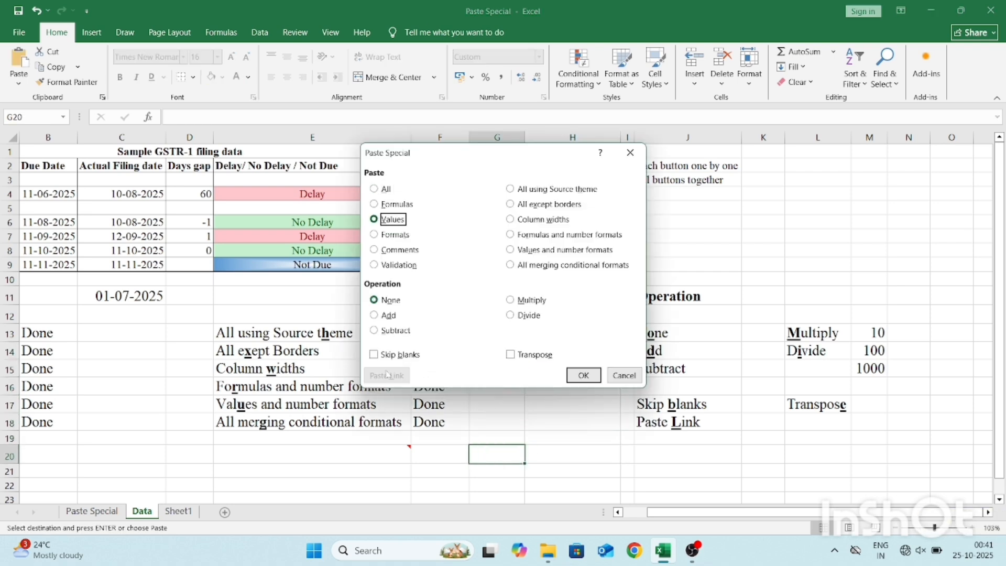
{"action": "key", "text": "a"}
{"action": "left_click", "coordinate": [386, 374]}
{"action": "key", "text": "F2"}
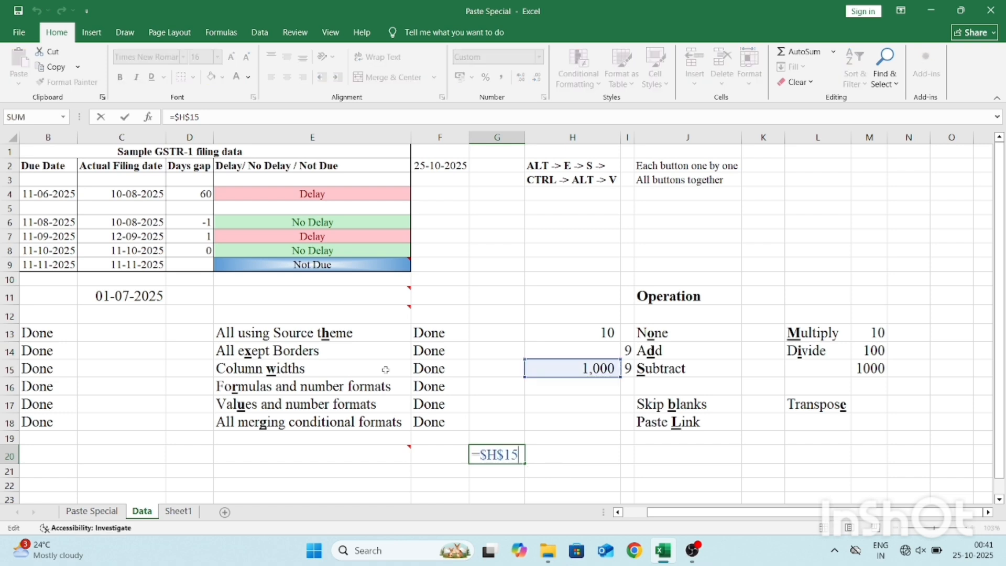
{"action": "key", "text": "Escape"}
Copy the 10 from M13 and paste it onto H15 using Paste Special with Values and the Multiply operation.
{"action": "key", "text": "Up"}
{"action": "key", "text": "Up"}
{"action": "key", "text": "Right"}
{"action": "key", "text": "Right"}
{"action": "key", "text": "Right"}
{"action": "key", "text": "Up"}
{"action": "key", "text": "Up"}
{"action": "key", "text": "Up"}
{"action": "key", "text": "Up"}
{"action": "key", "text": "Right"}
{"action": "key", "text": "Right"}
{"action": "key", "text": "Right"}
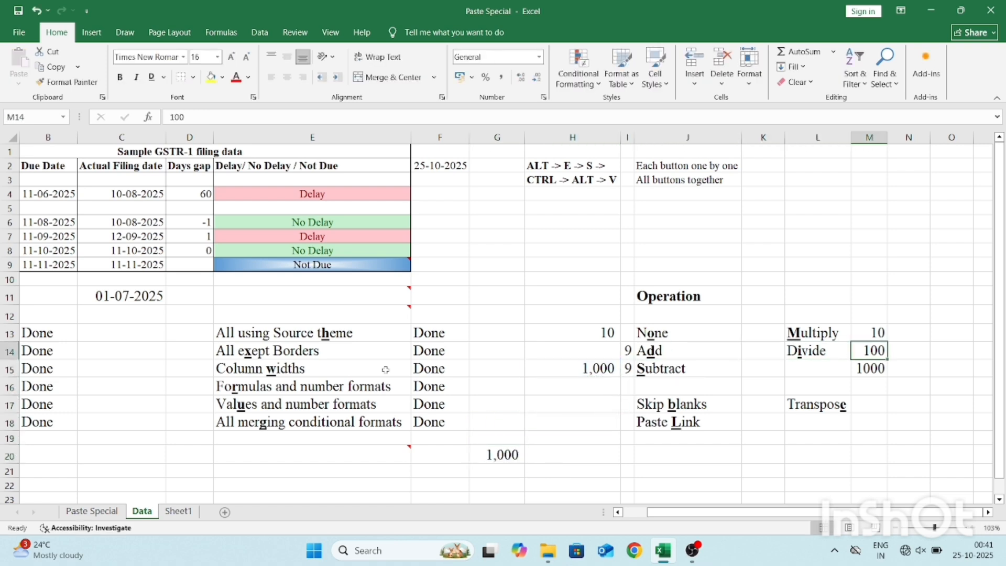
{"action": "key", "text": "Up"}
{"action": "key", "text": "ctrl+c"}
{"action": "key", "text": "Left"}
{"action": "key", "text": "Left"}
{"action": "key", "text": "Left"}
{"action": "key", "text": "Left"}
{"action": "key", "text": "Left"}
{"action": "key", "text": "Down"}
{"action": "key", "text": "Down"}
{"action": "key", "text": "ctrl+alt+v"}
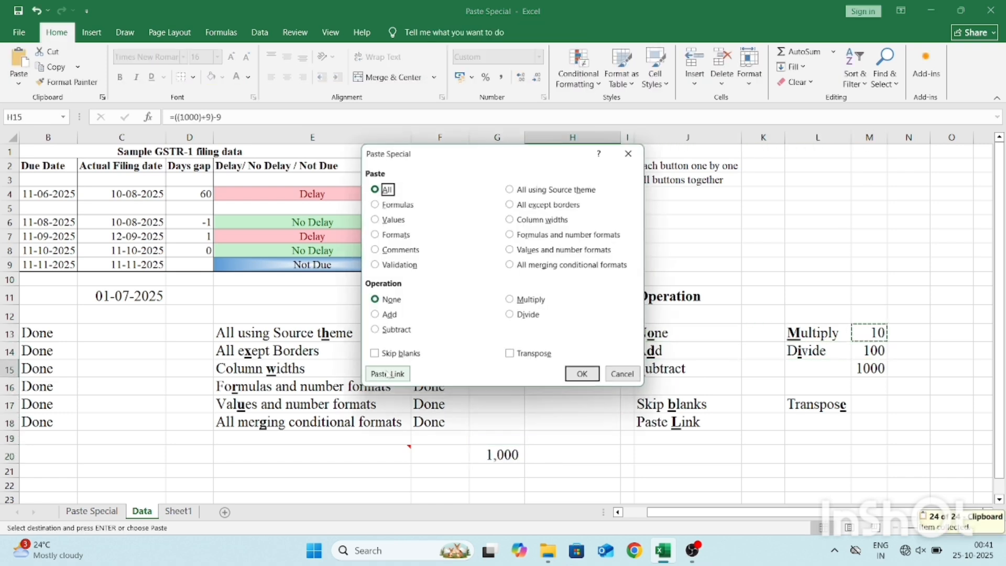
{"action": "key", "text": "v"}
{"action": "key", "text": "m"}
{"action": "key", "text": "Return"}
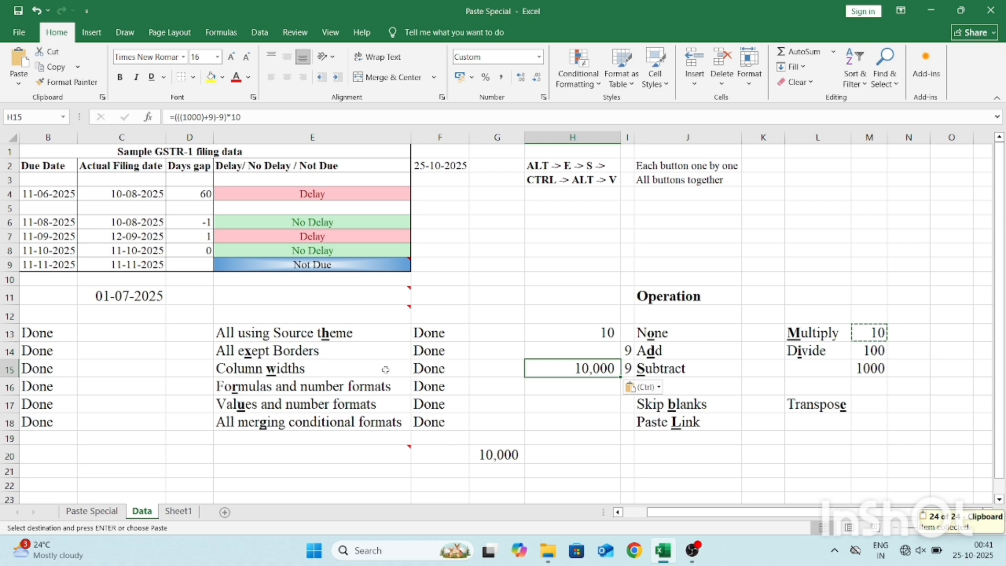
Check the linked formula in G20 to see how it follows the change in H15.
{"action": "left_click", "coordinate": [470, 454]}
{"action": "key", "text": "F2"}
{"action": "key", "text": "ctrl+Return"}
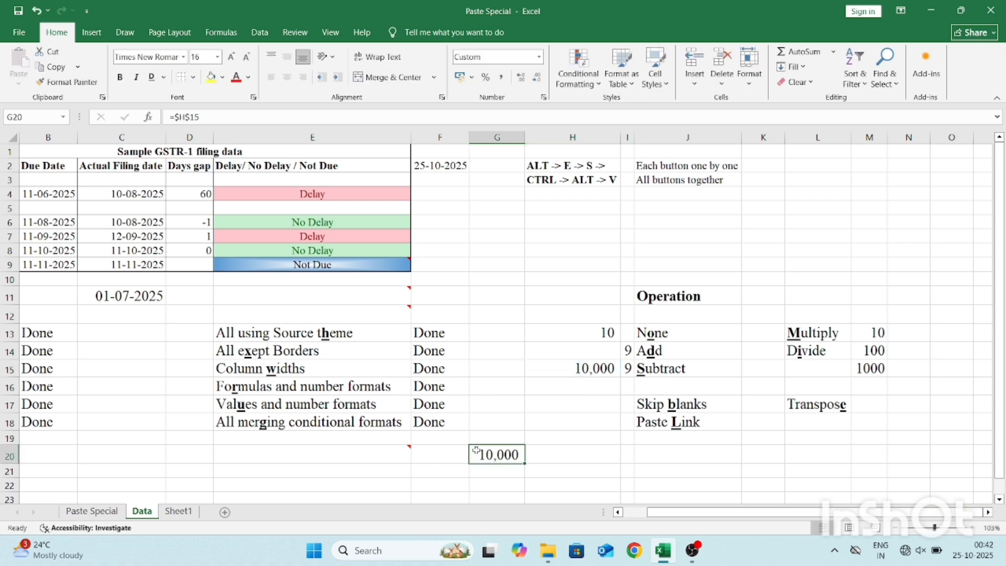
Copy the Sample GSTR-1 filing data table in A1:E9 and paste it at A1 of a new worksheet.
{"action": "key", "text": "ctrl+Home"}
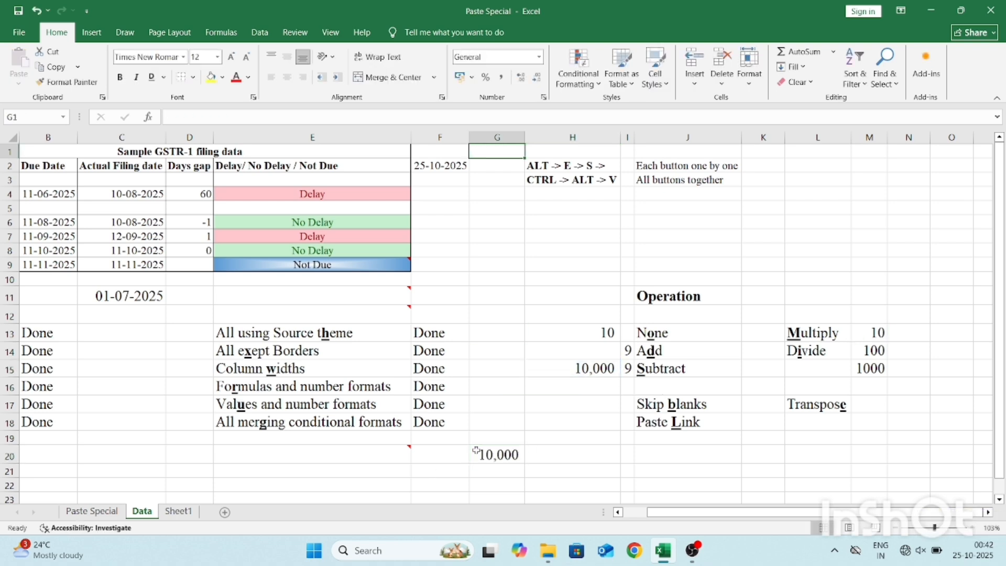
{"action": "key", "text": "ctrl+shift+Down"}
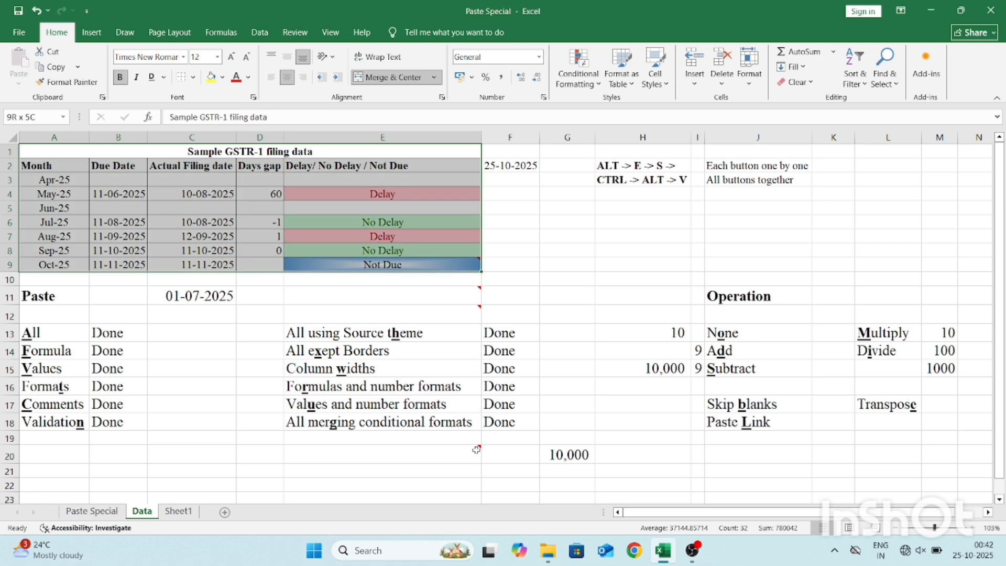
{"action": "key", "text": "ctrl+c"}
{"action": "left_click", "coordinate": [225, 513]}
{"action": "key", "text": "ctrl+v"}
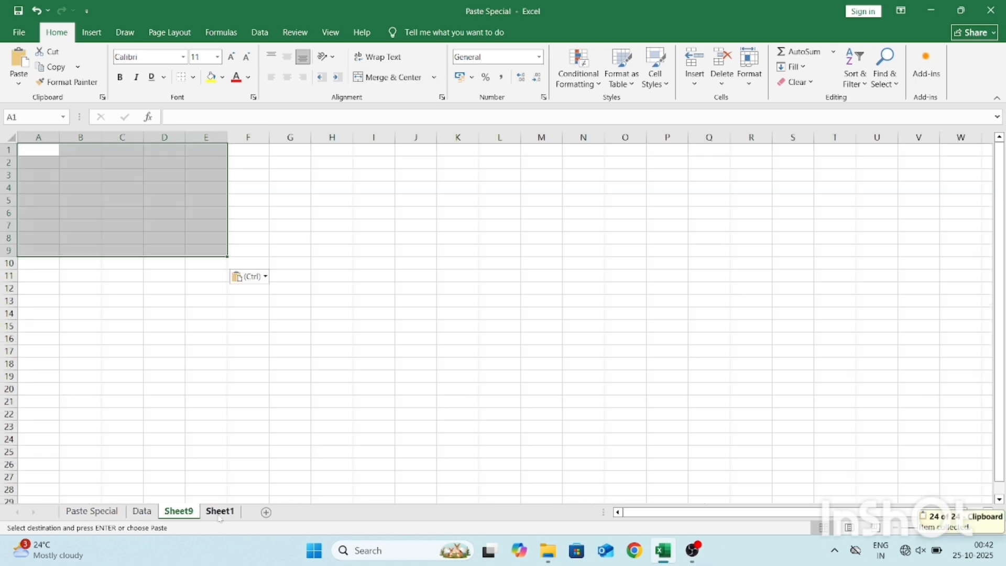
Turn the table pasted at A1 into a static picture, and paste the copied table again at A13 as a linked picture.
{"action": "left_click", "coordinate": [251, 277]}
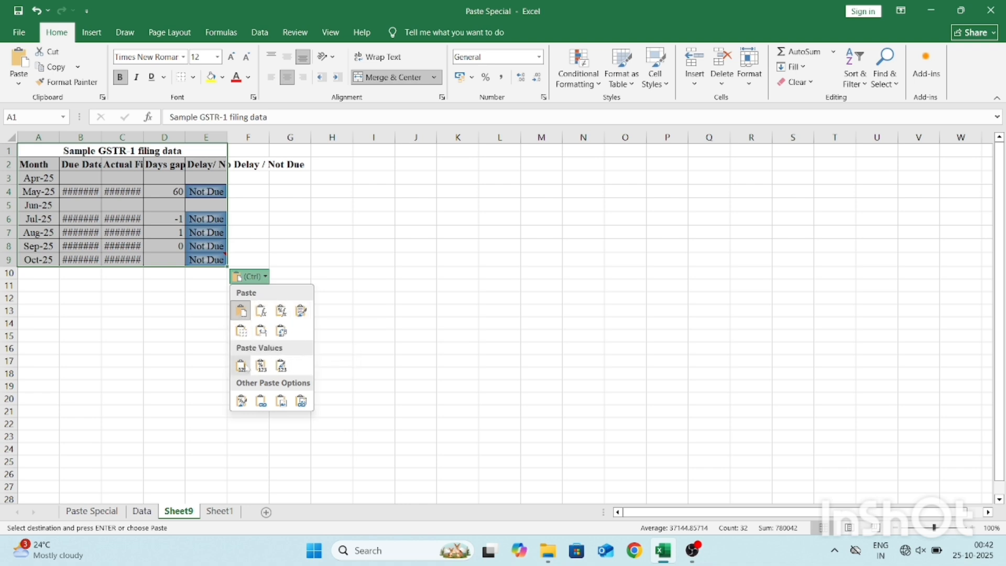
{"action": "left_click", "coordinate": [289, 406]}
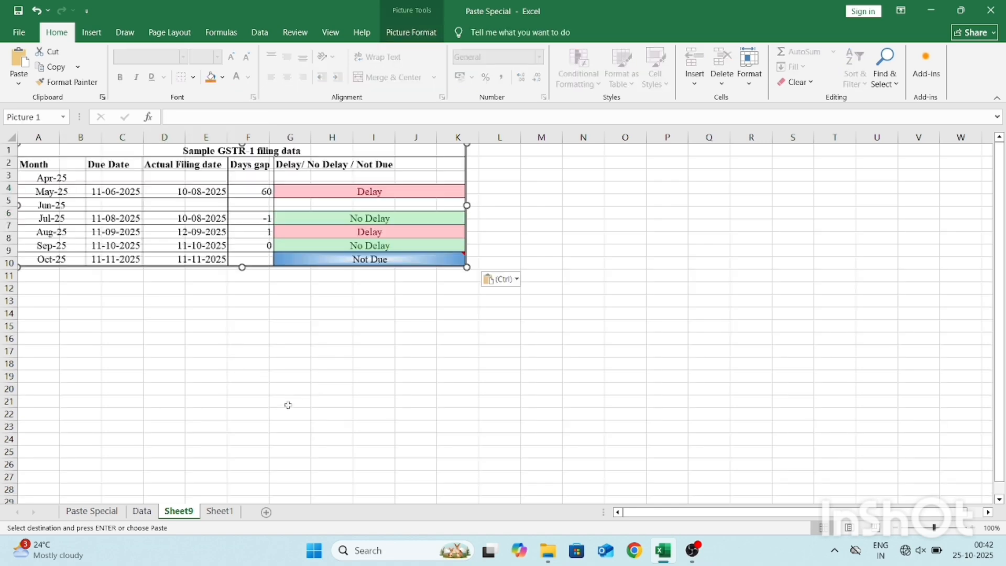
{"action": "left_click", "coordinate": [55, 305]}
{"action": "key", "text": "ctrl+v"}
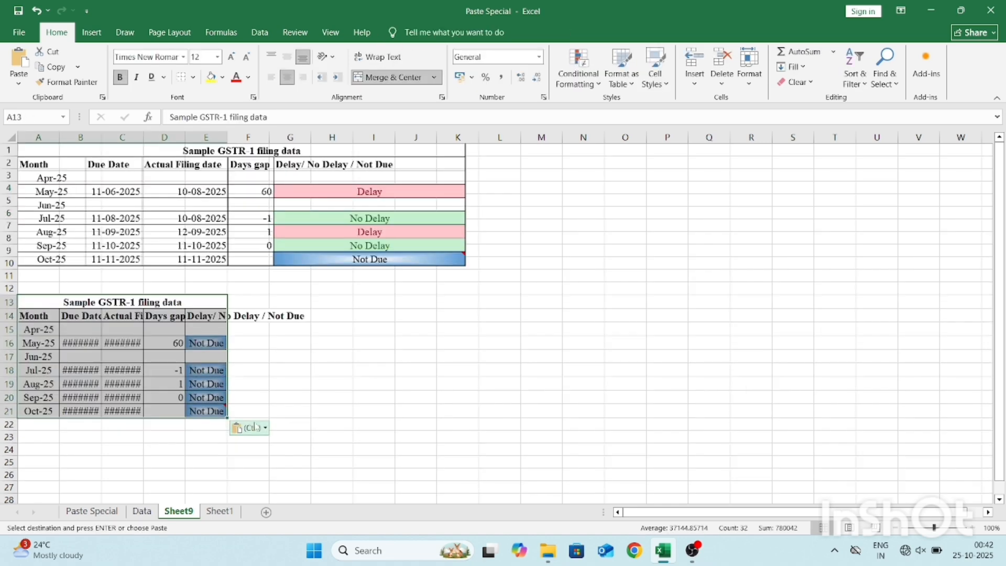
{"action": "left_click", "coordinate": [254, 427]}
{"action": "left_click", "coordinate": [297, 409]}
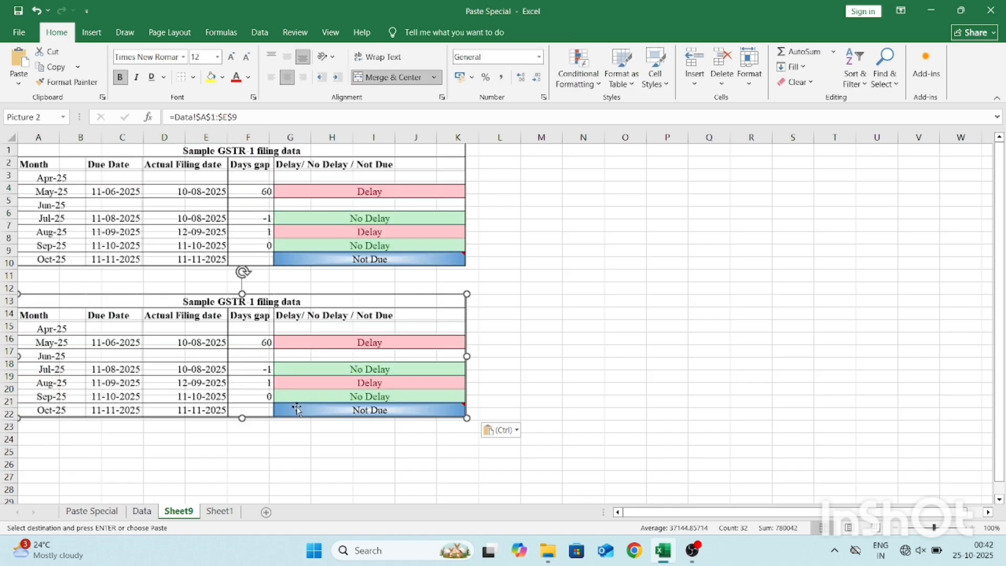
{"action": "left_click", "coordinate": [566, 382]}
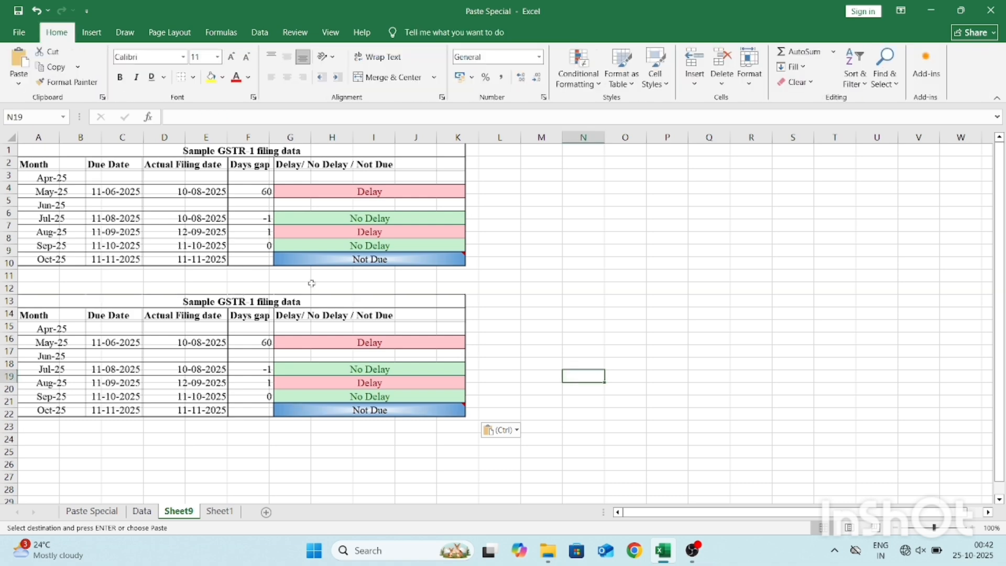
Jump from the linked picture to its source on the Data sheet and change the May-25 actual filing date to 10-06-2025.
{"action": "left_click", "coordinate": [320, 246]}
{"action": "left_click", "coordinate": [312, 327]}
{"action": "double_click", "coordinate": [312, 327]}
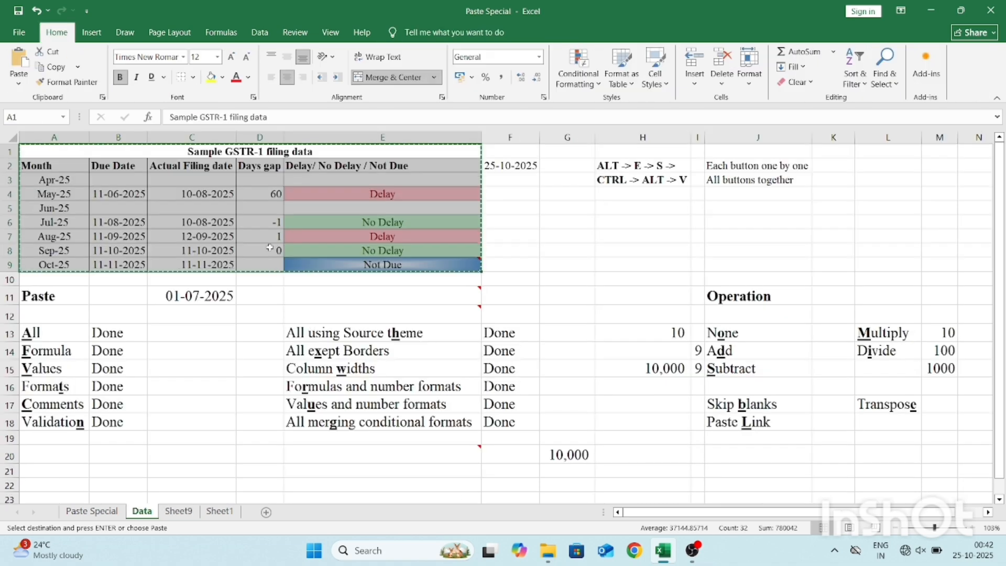
{"action": "double_click", "coordinate": [182, 194]}
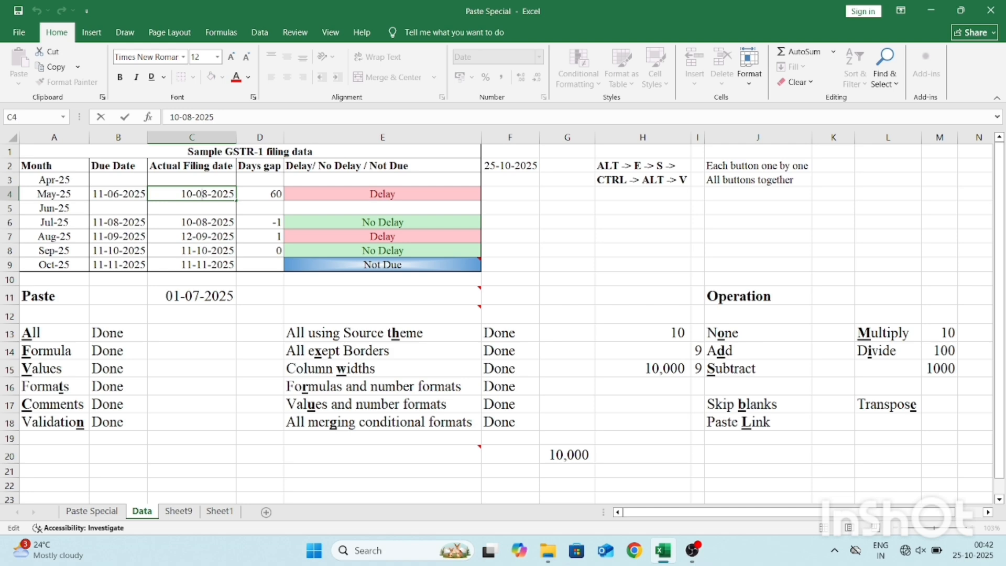
{"action": "type", "text": "6"}
{"action": "key", "text": "Return"}
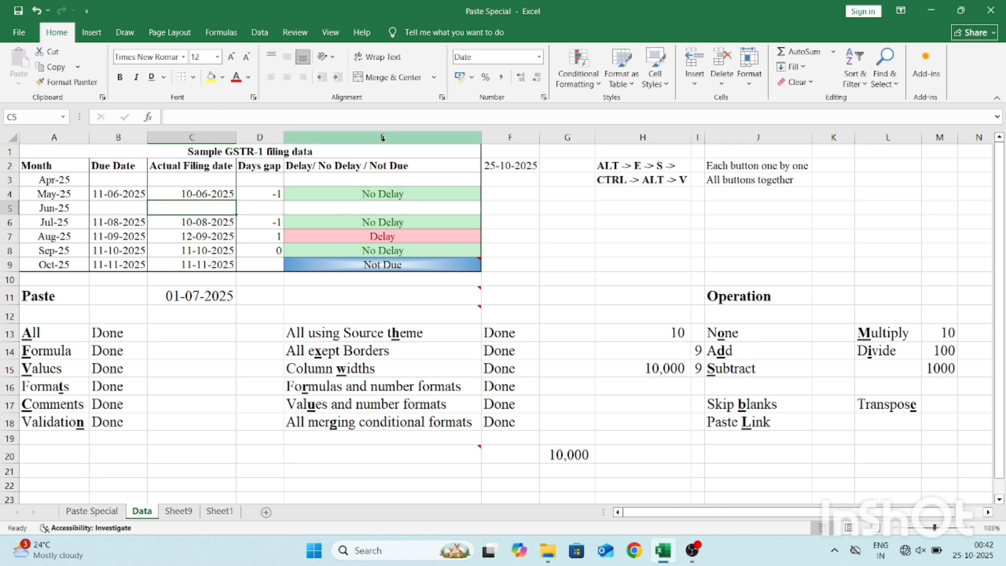
Compare the May-25 row in the static and linked pictures on Sheet9, and return to the Data sheet.
{"action": "key", "text": "ctrl+Page_Down"}
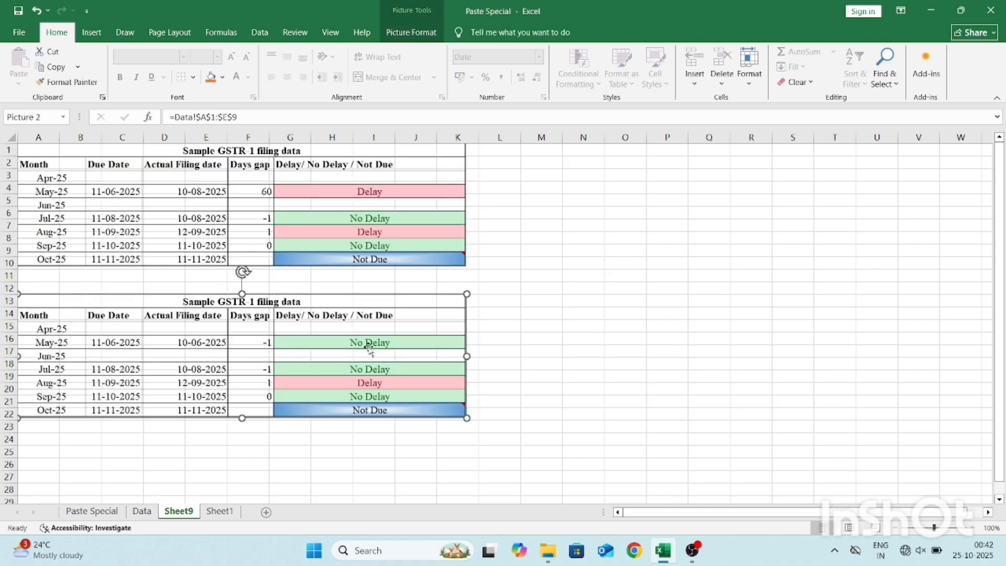
{"action": "left_click", "coordinate": [338, 197]}
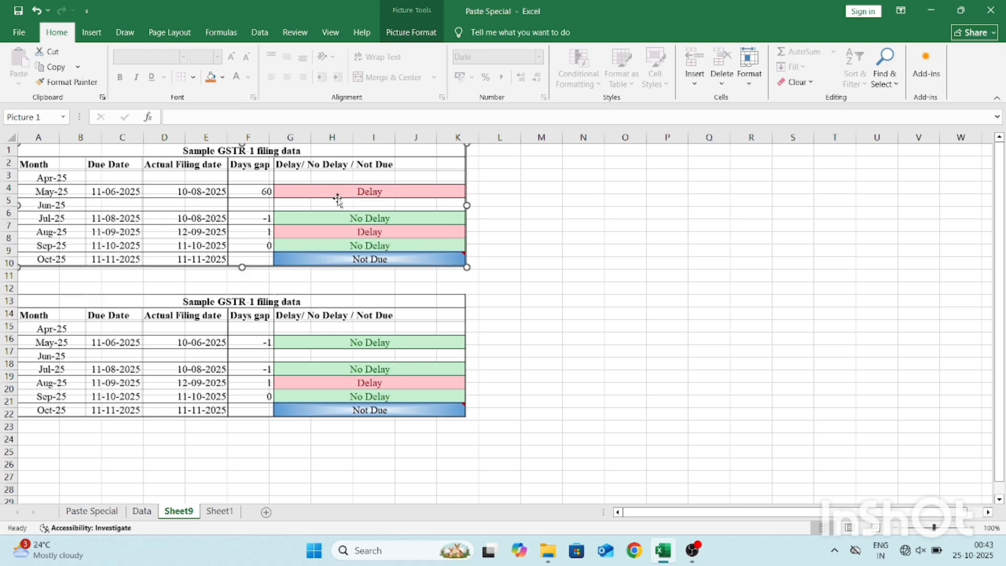
{"action": "left_click", "coordinate": [401, 349]}
{"action": "key", "text": "ctrl+Page_Up"}
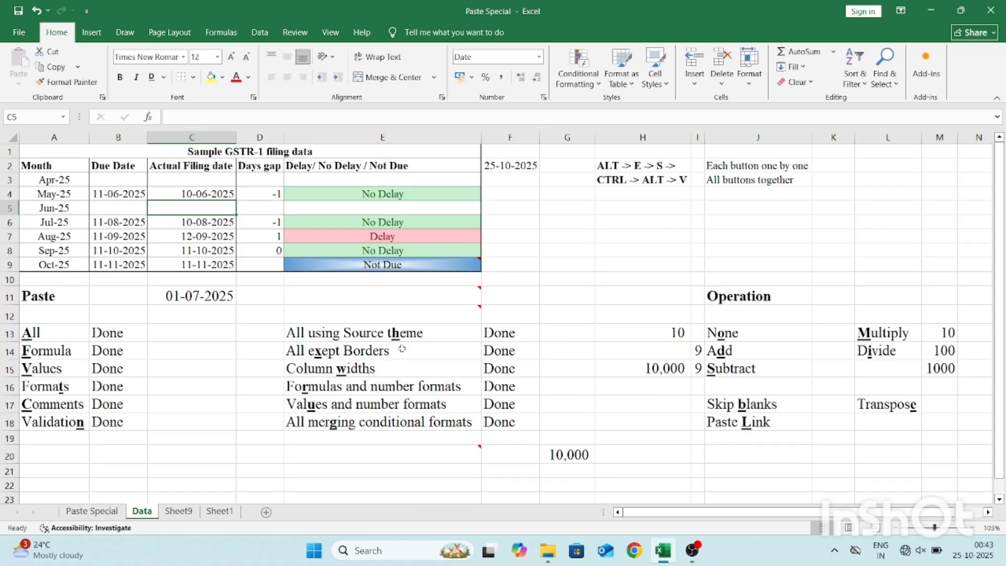